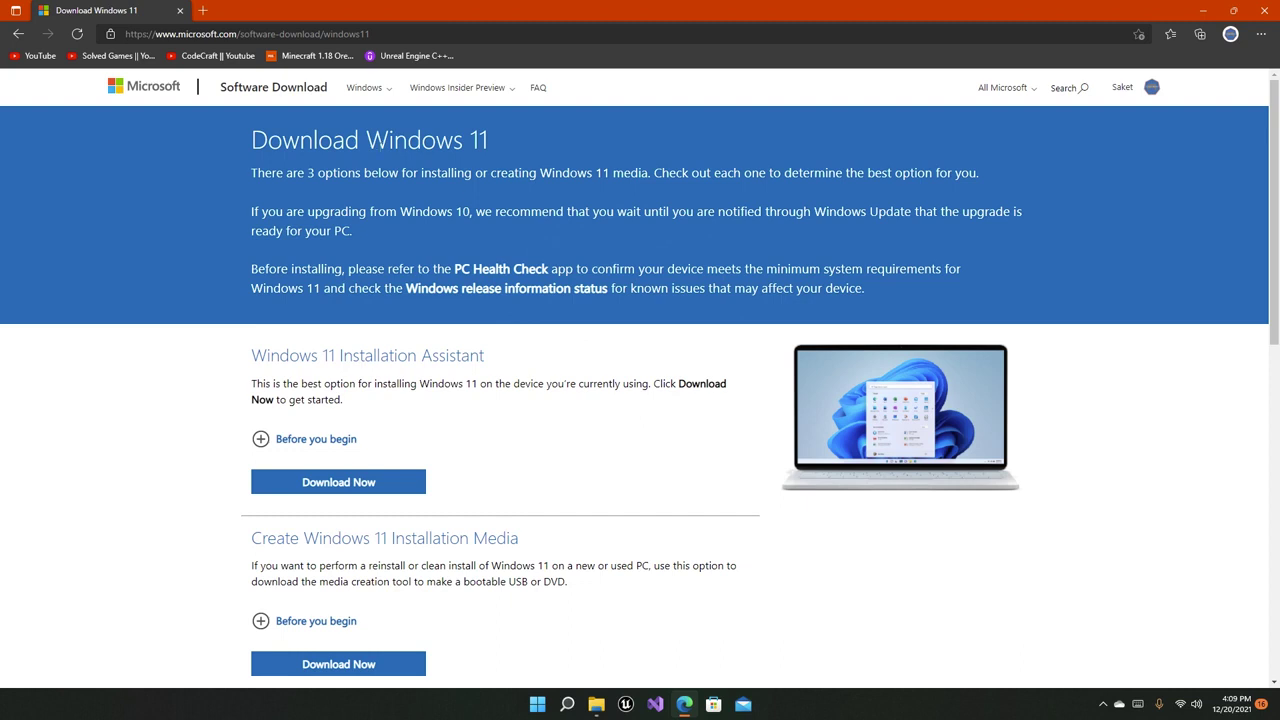
Open the PC Health Check link from the Download Windows 11 page in a new tab
{"action": "left_click_drag", "start_coordinate": [366, 140], "coordinate": [511, 147]}
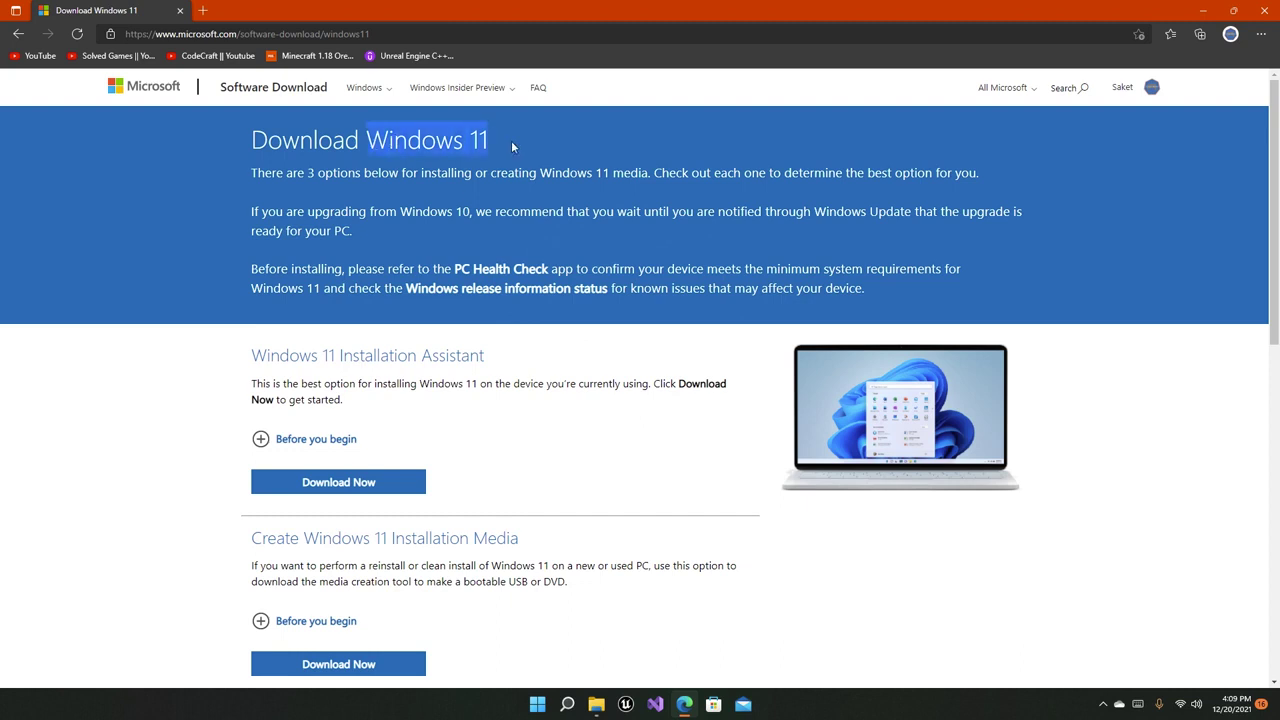
{"action": "left_click", "coordinate": [511, 147]}
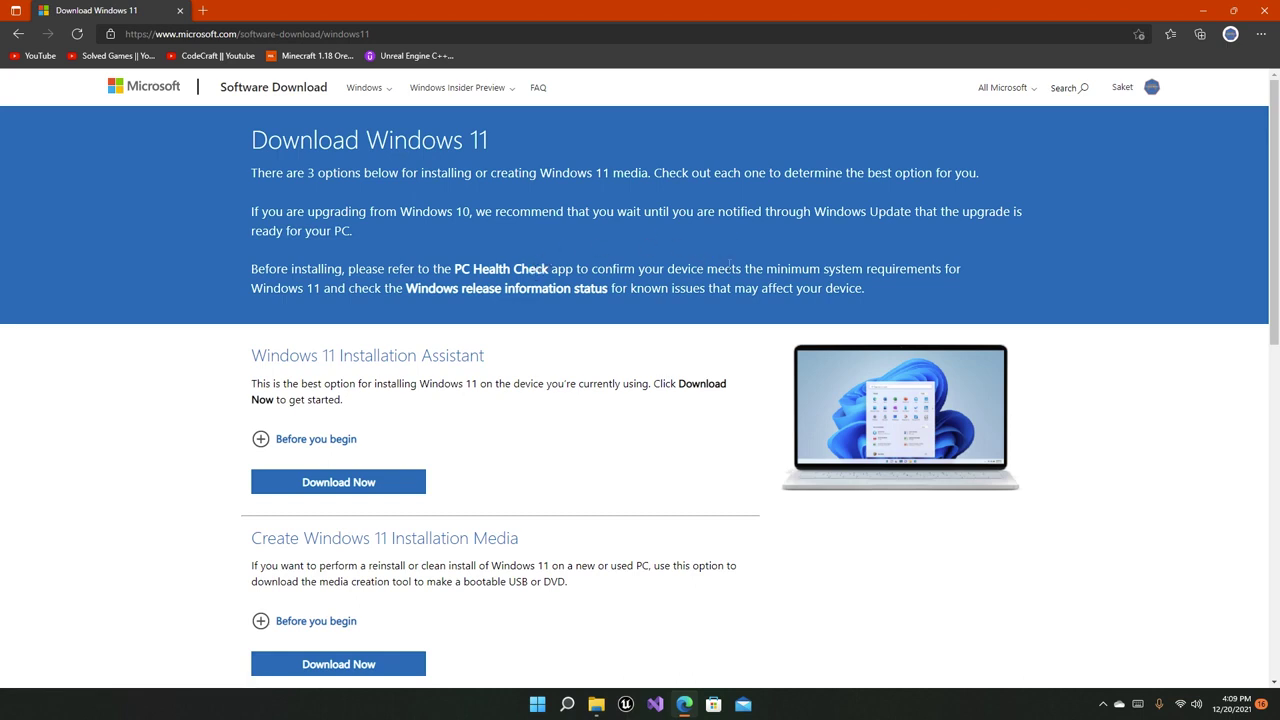
{"action": "left_click_drag", "start_coordinate": [766, 268], "coordinate": [345, 290]}
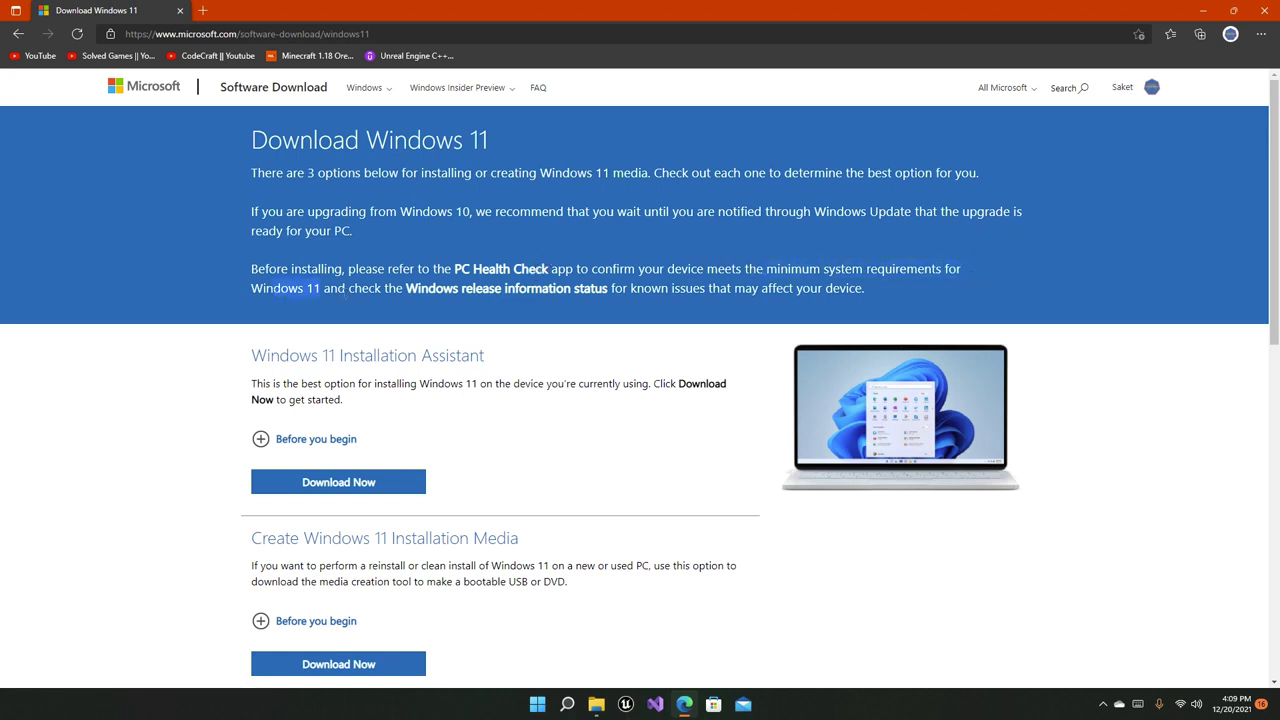
{"action": "left_click", "coordinate": [513, 272]}
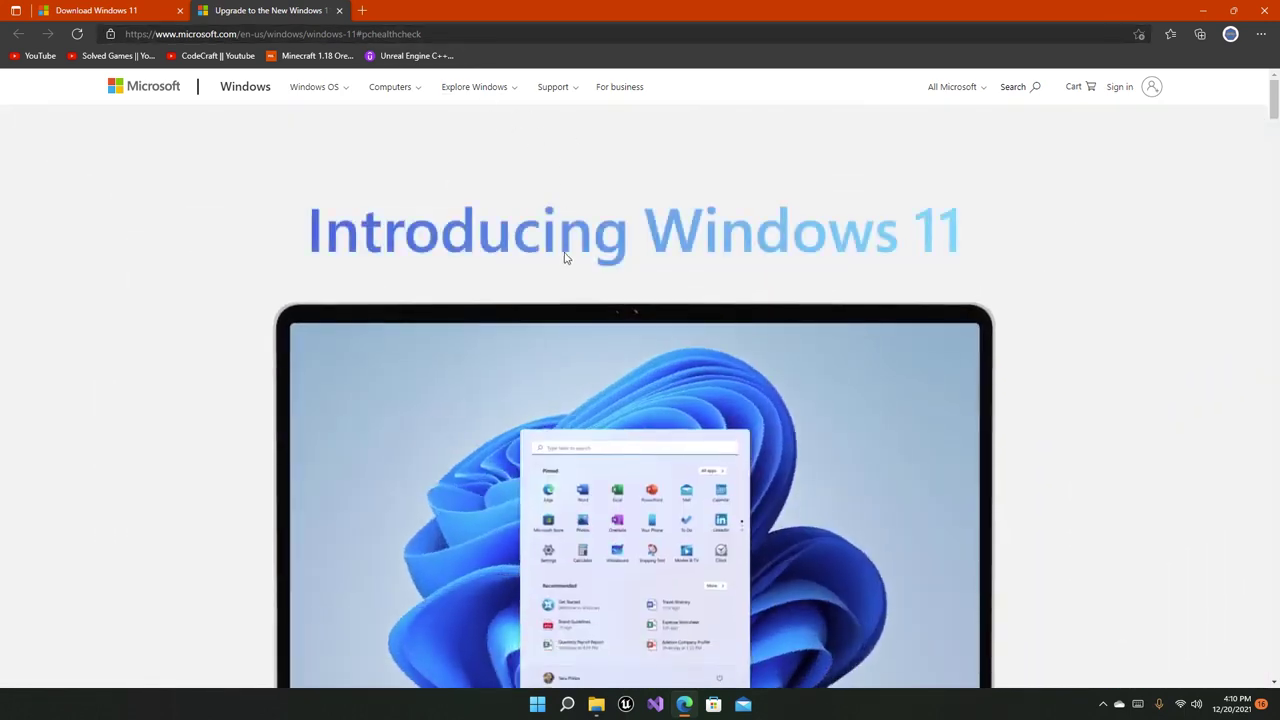
Scroll the Windows 11 upgrade page to the Check for compatibility section
{"action": "scroll", "coordinate": [565, 220], "scroll_direction": "down", "scroll_amount": 4}
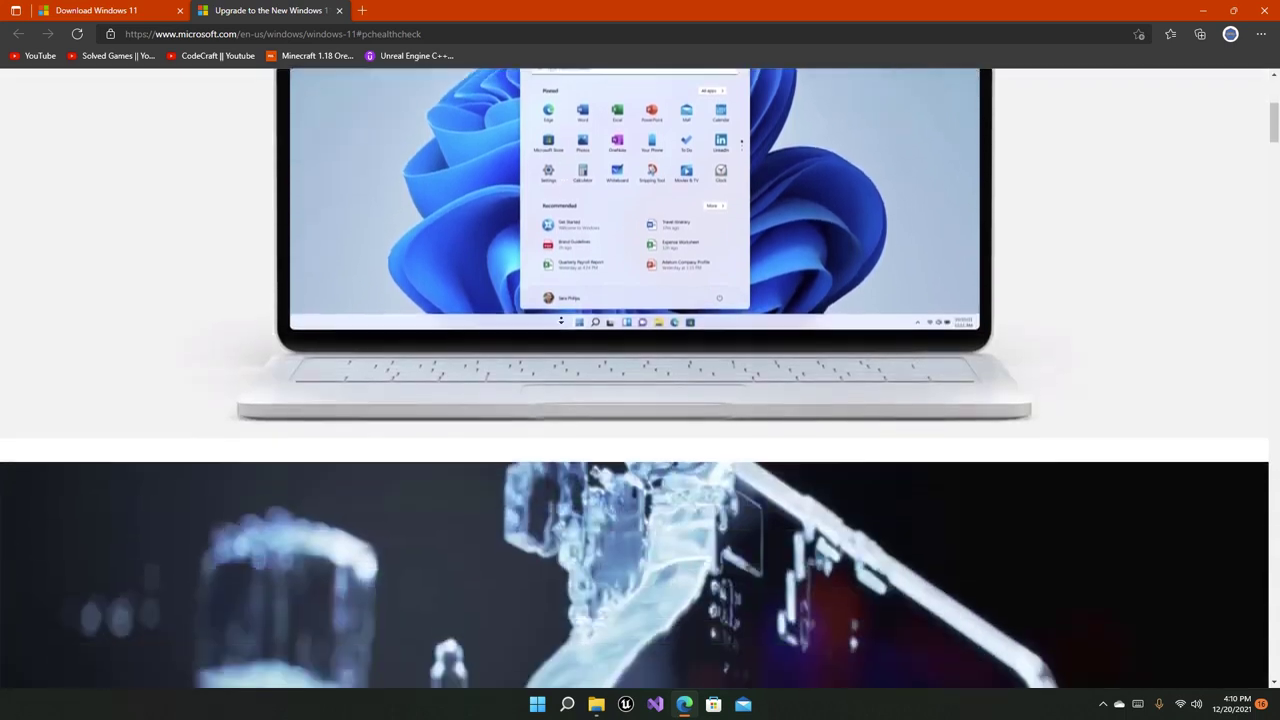
{"action": "scroll", "coordinate": [557, 686], "scroll_direction": "down", "scroll_amount": 15}
{"action": "scroll", "coordinate": [560, 591], "scroll_direction": "up", "scroll_amount": 6}
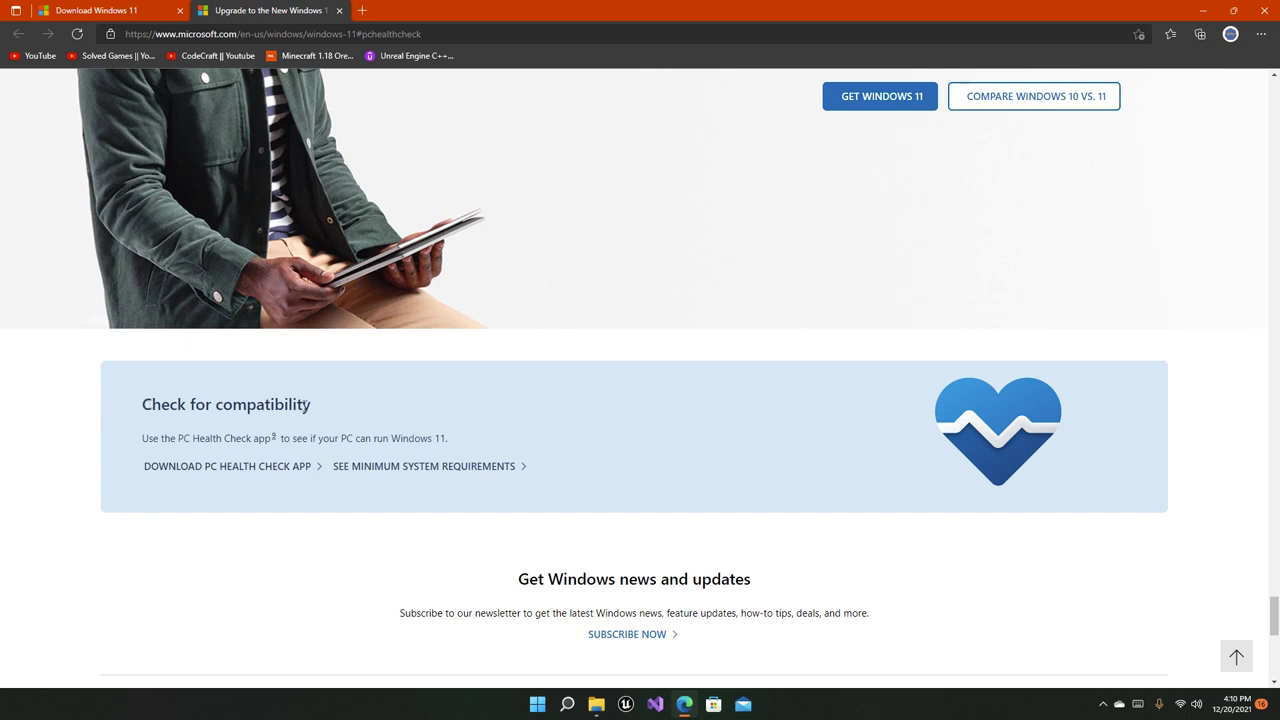
{"action": "scroll", "coordinate": [330, 412], "scroll_direction": "down", "scroll_amount": 1}
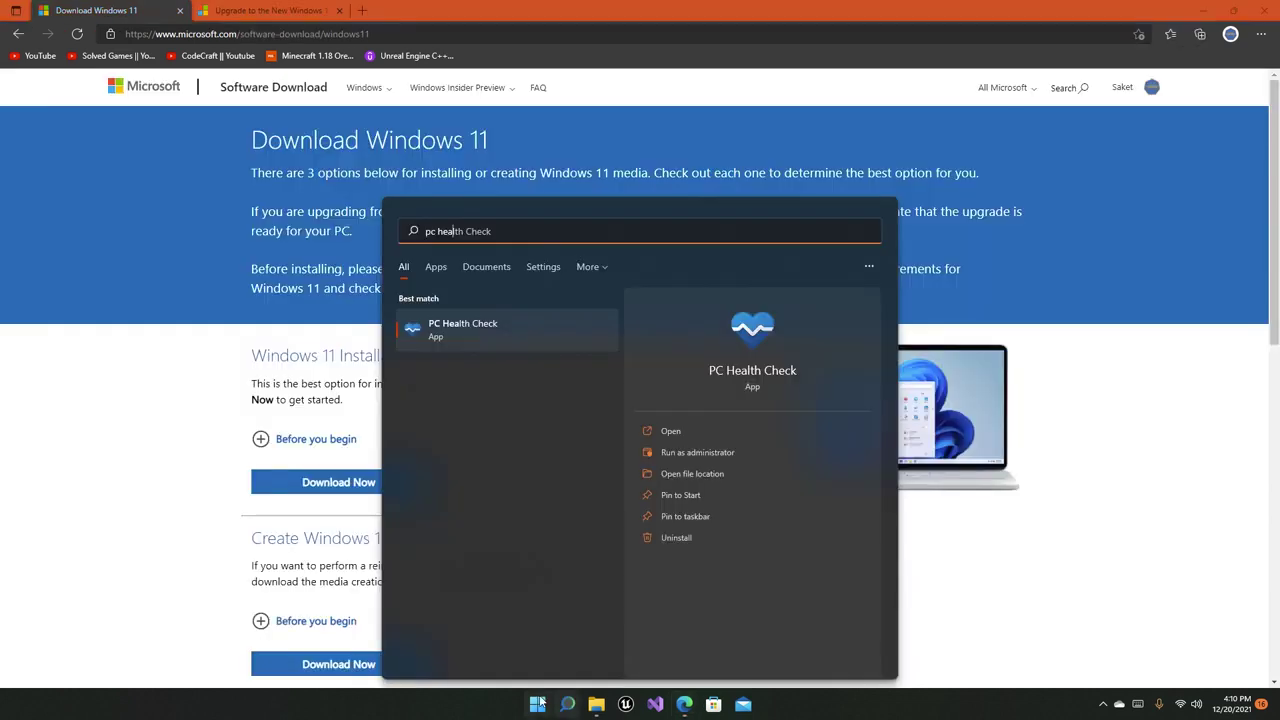
Launch PC Health Check and read its Introducing Windows 11 description
{"action": "left_click", "coordinate": [483, 335]}
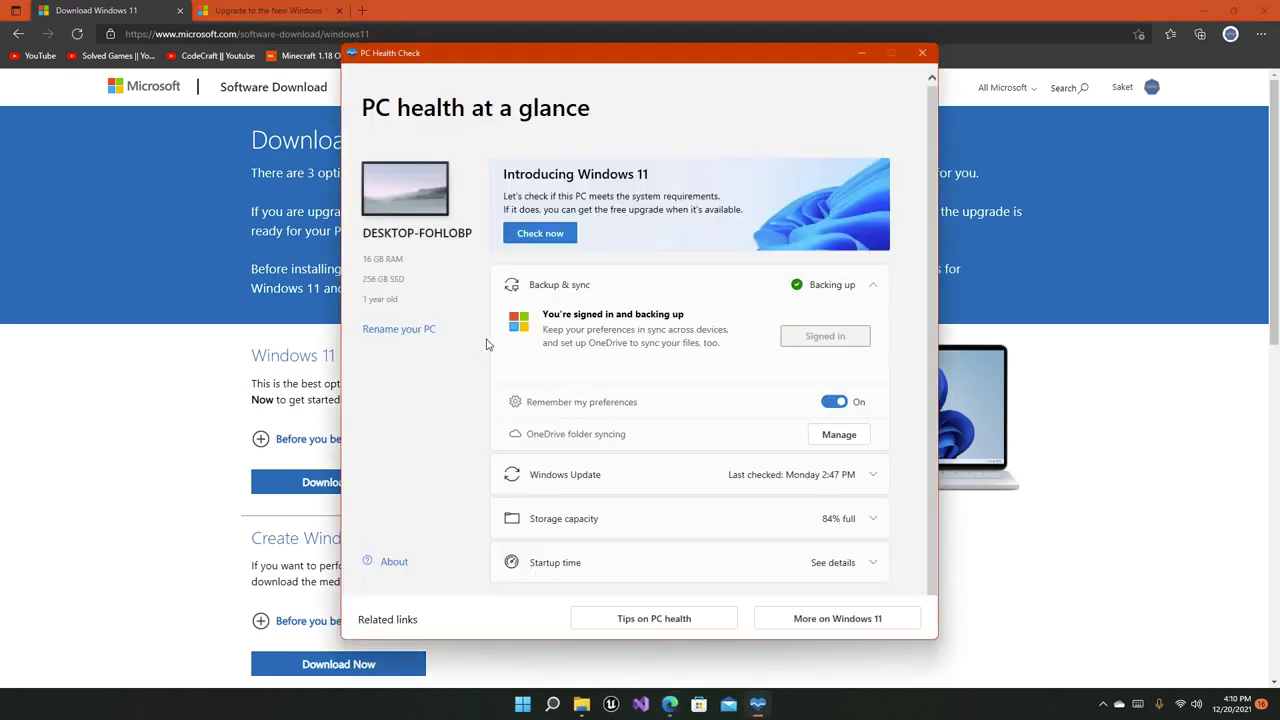
{"action": "mouse_move", "coordinate": [626, 64]}
{"action": "left_mouse_down"}
{"action": "mouse_move", "coordinate": [591, 89]}
{"action": "mouse_move", "coordinate": [648, 92]}
{"action": "mouse_move", "coordinate": [598, 48]}
{"action": "left_mouse_up"}
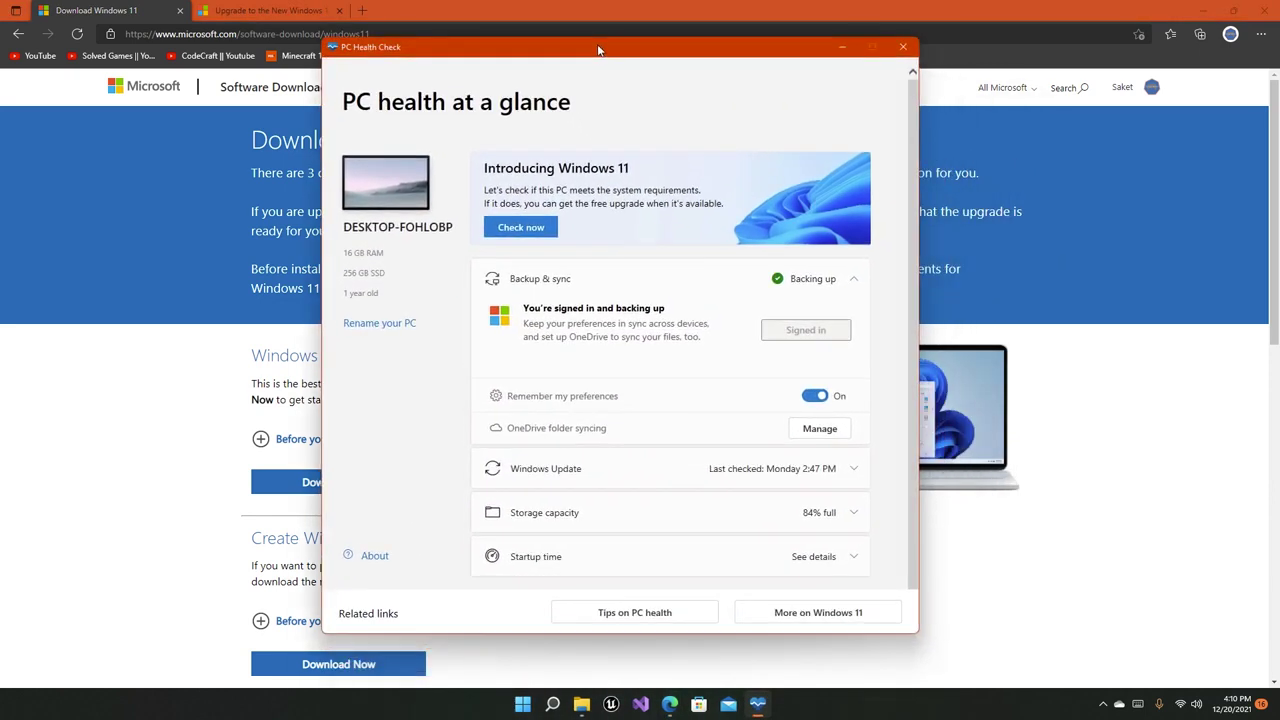
{"action": "left_click_drag", "start_coordinate": [485, 168], "coordinate": [632, 168]}
{"action": "left_click", "coordinate": [500, 187]}
{"action": "left_click_drag", "start_coordinate": [487, 188], "coordinate": [755, 206]}
{"action": "left_click", "coordinate": [540, 230]}
Run the compatibility check, confirm the PC meets Windows 11 requirements, and close the app
{"action": "left_click", "coordinate": [545, 231]}
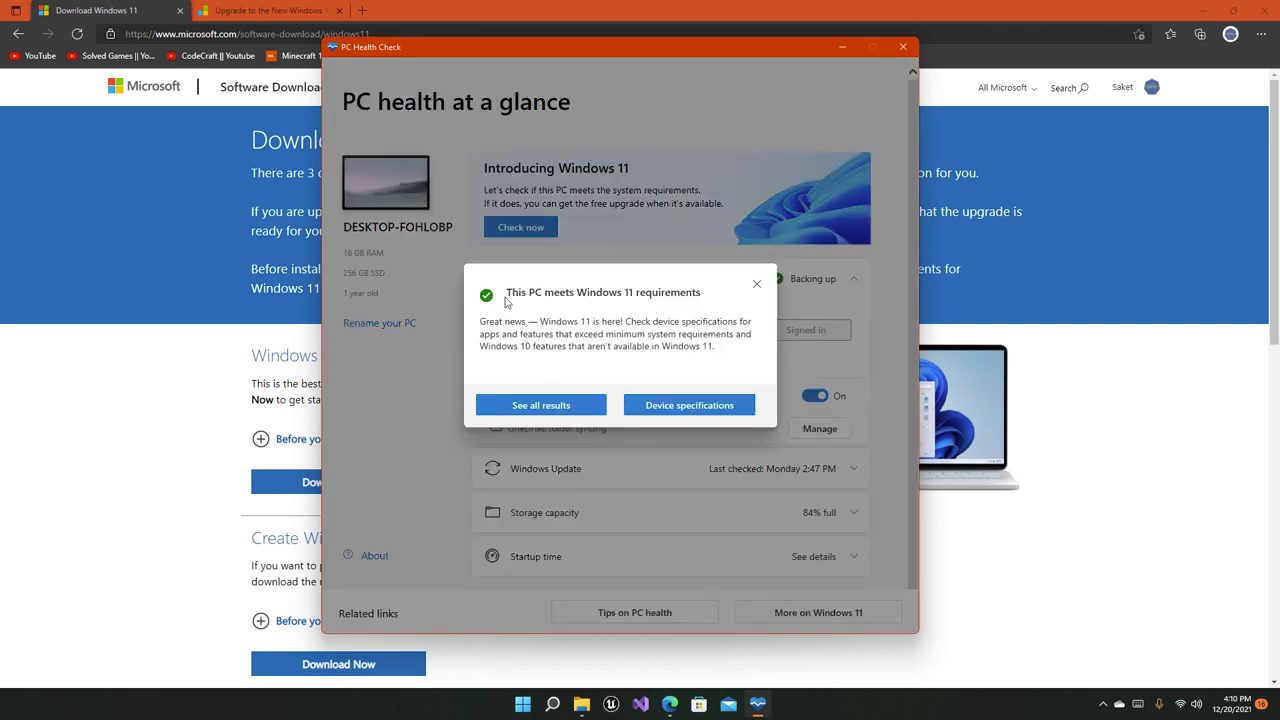
{"action": "left_click_drag", "start_coordinate": [509, 292], "coordinate": [741, 372]}
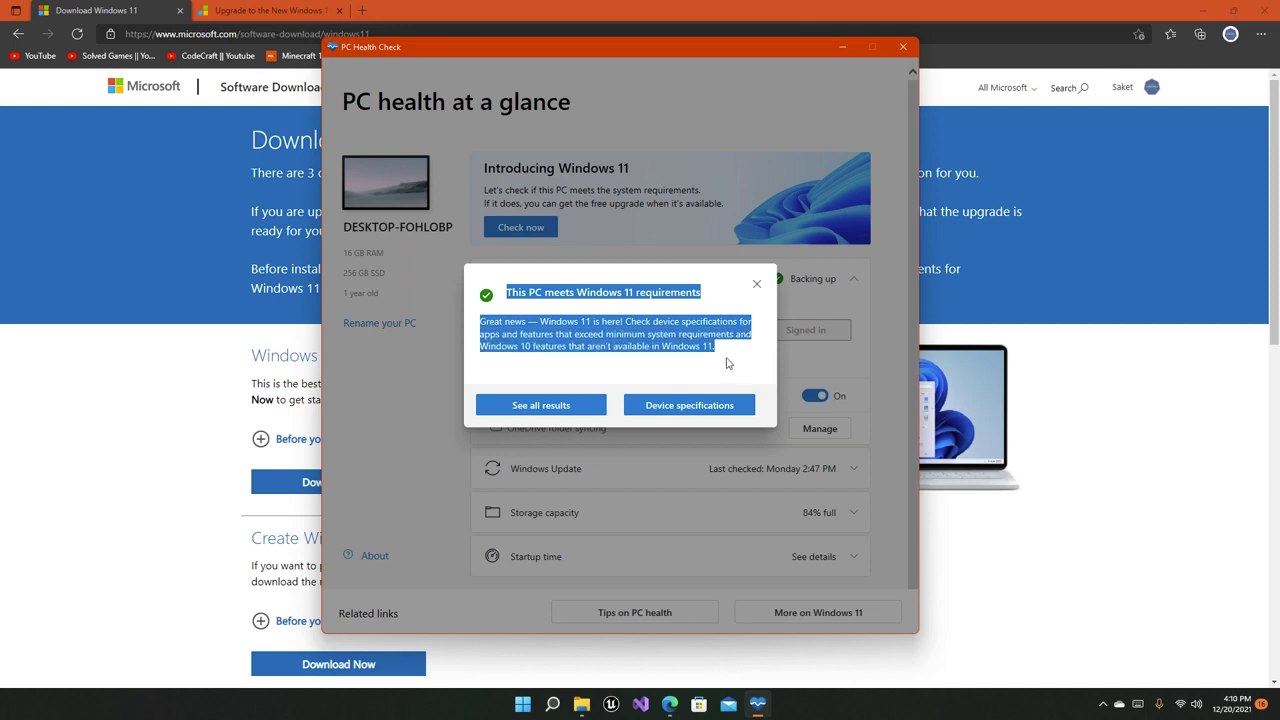
{"action": "left_click", "coordinate": [729, 361]}
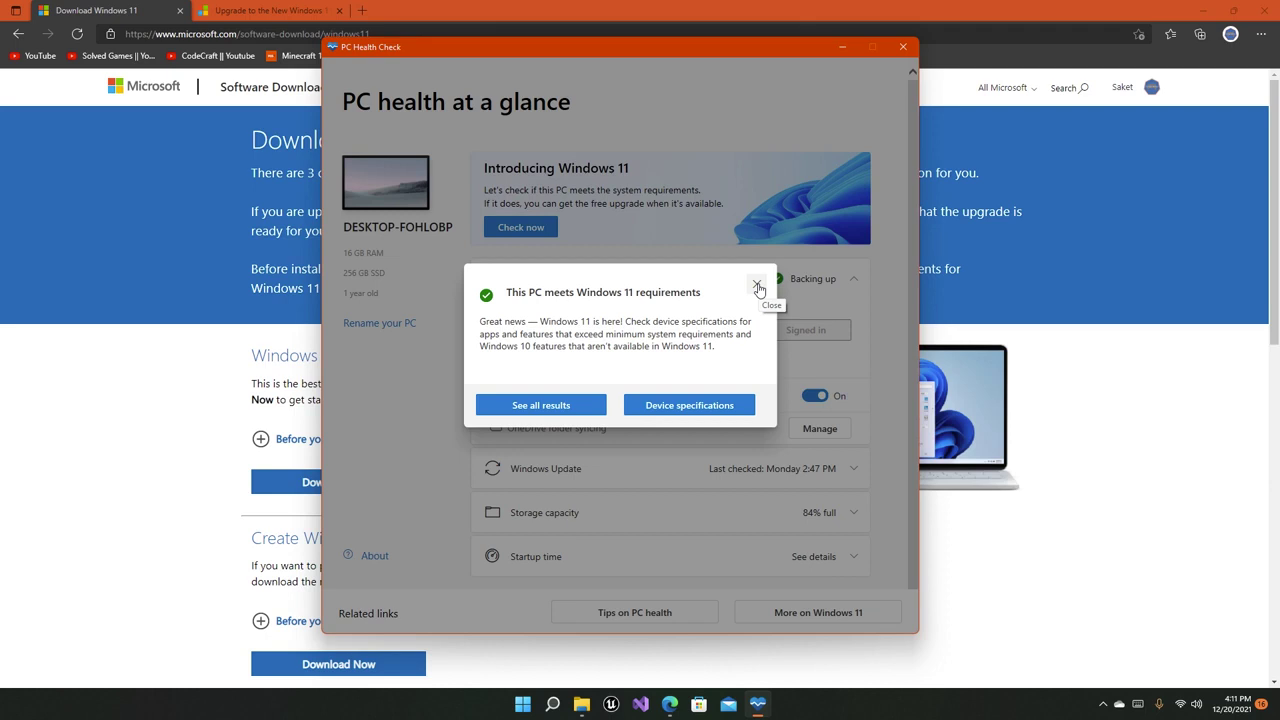
{"action": "left_click", "coordinate": [758, 289]}
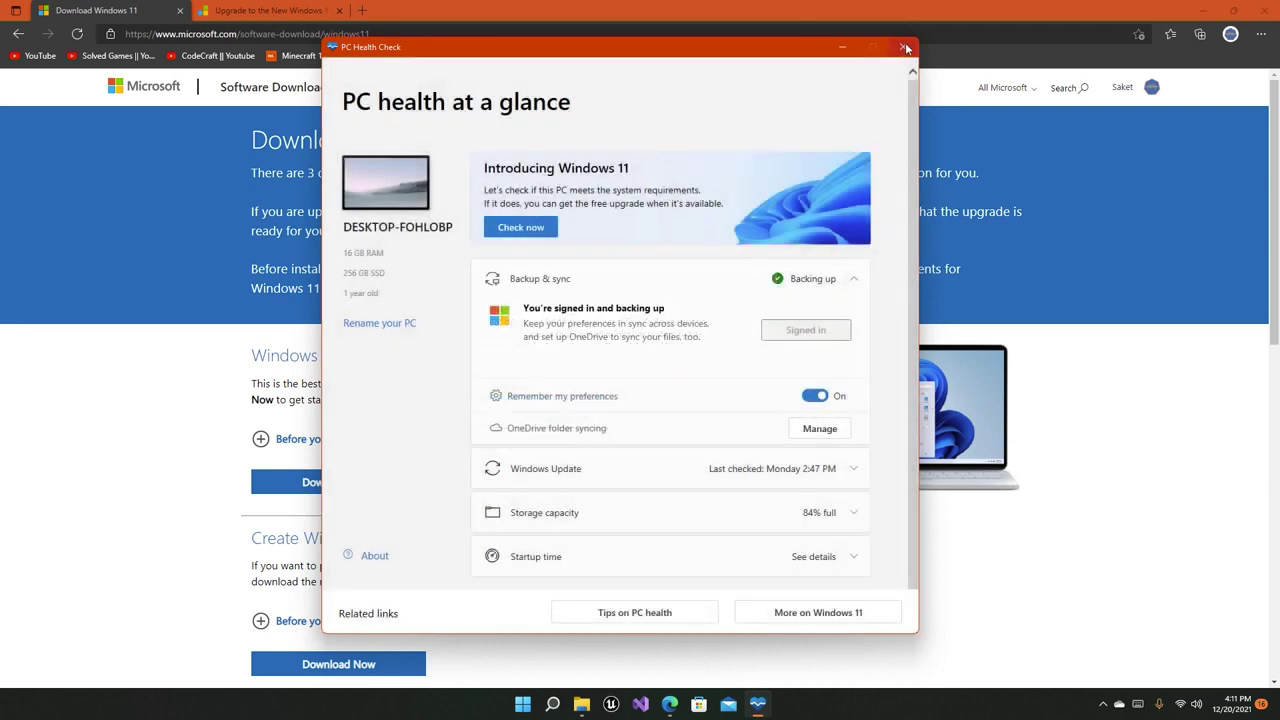
{"action": "left_click", "coordinate": [906, 48]}
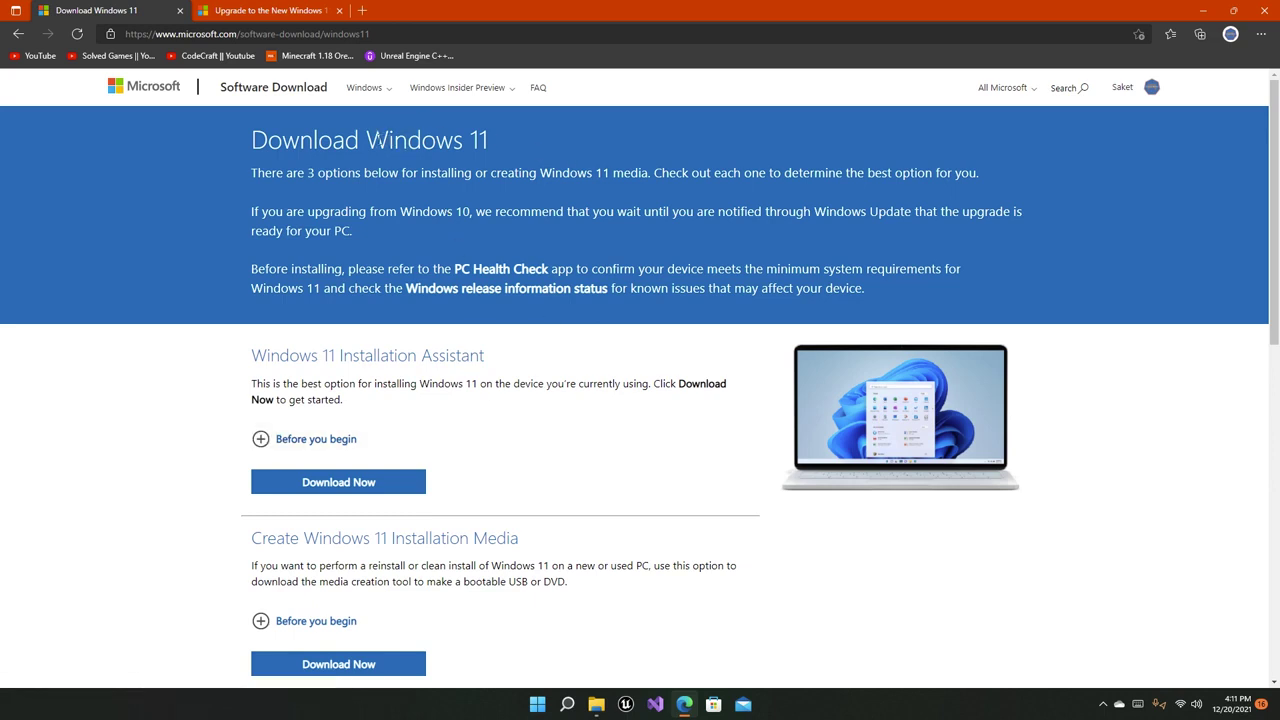
{"action": "left_click_drag", "start_coordinate": [367, 141], "coordinate": [387, 141]}
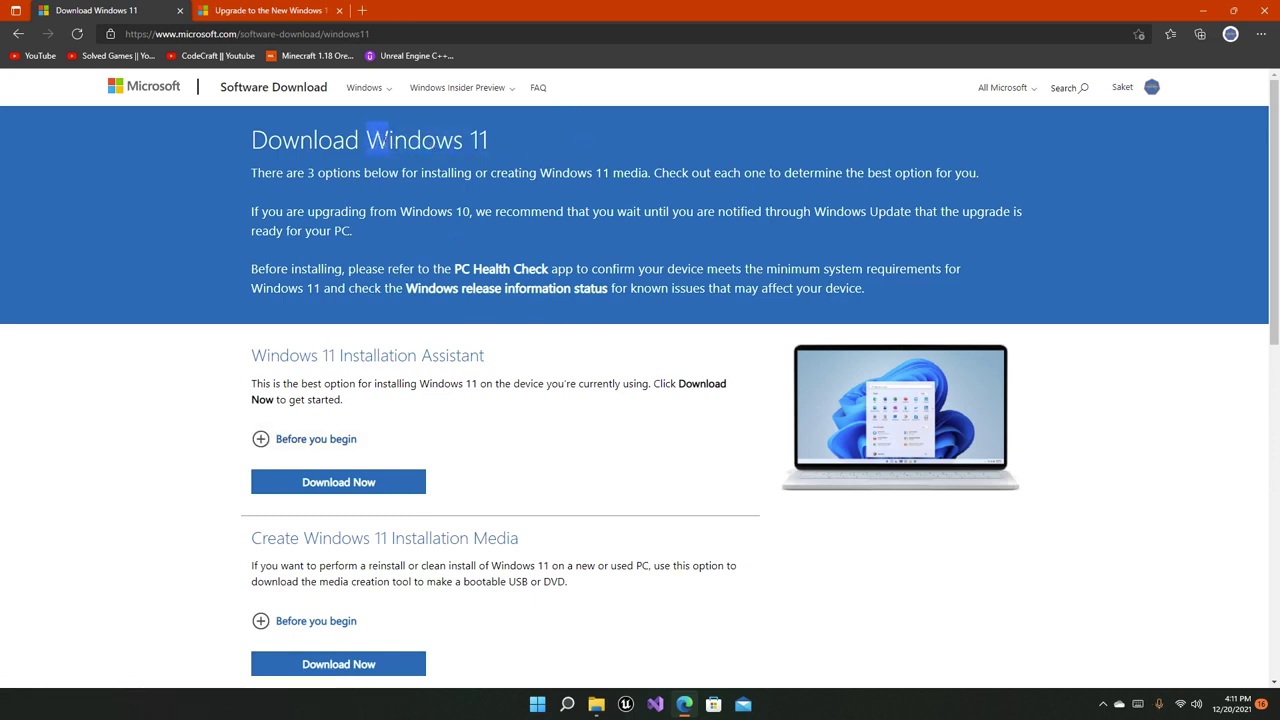
{"action": "left_click", "coordinate": [493, 147]}
{"action": "left_click_drag", "start_coordinate": [488, 141], "coordinate": [252, 140]}
{"action": "left_click", "coordinate": [249, 148]}
{"action": "left_click_drag", "start_coordinate": [250, 145], "coordinate": [500, 157]}
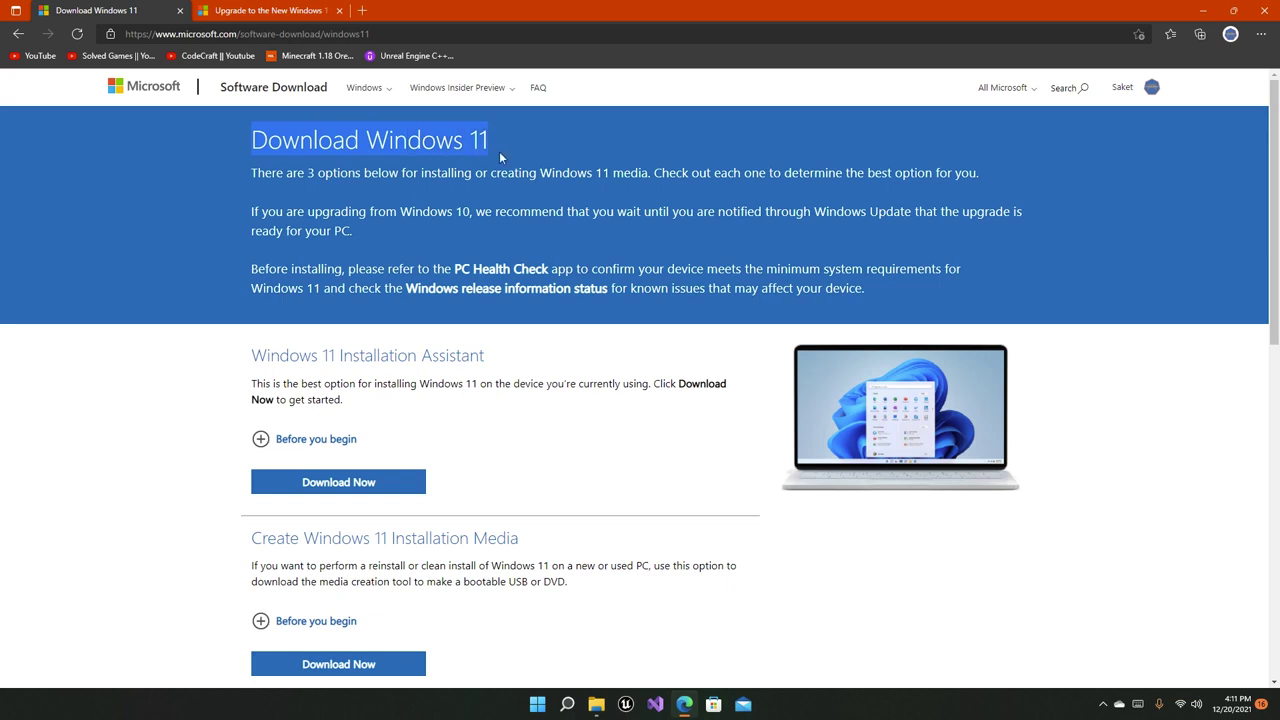
{"action": "left_click", "coordinate": [500, 156]}
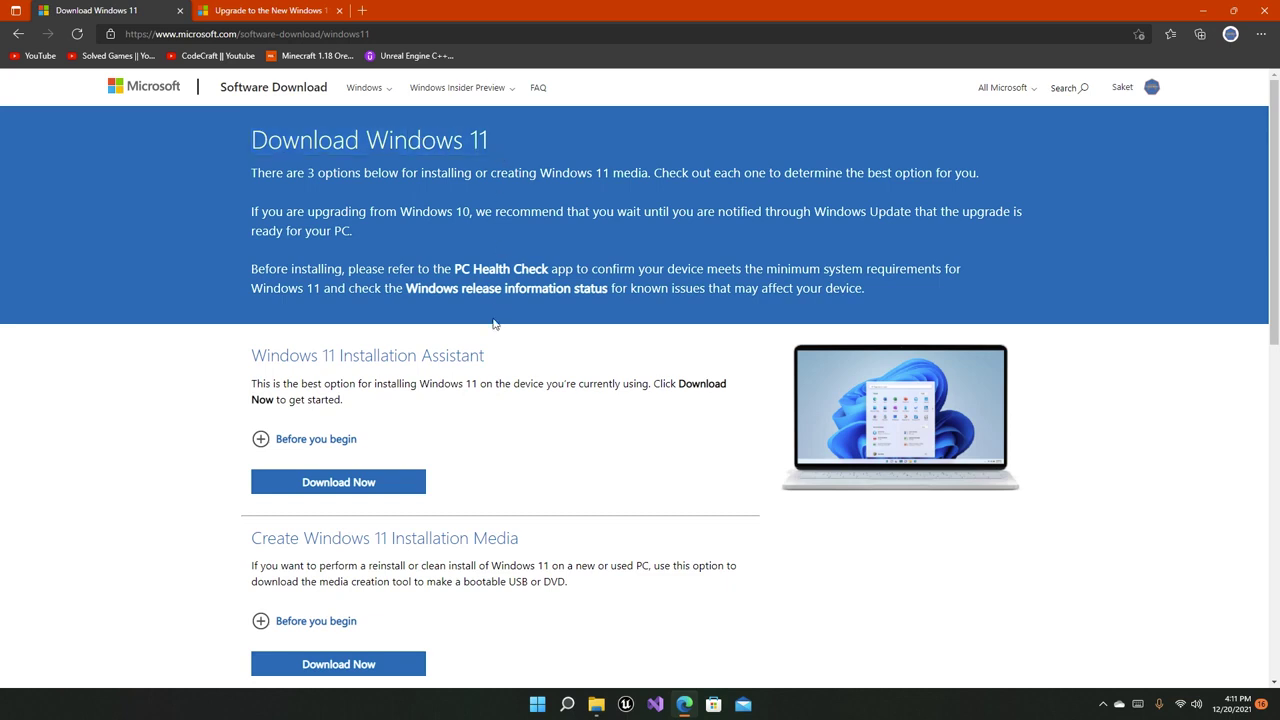
{"action": "scroll", "coordinate": [506, 449], "scroll_direction": "down", "scroll_amount": 2}
{"action": "scroll", "coordinate": [489, 423], "scroll_direction": "up", "scroll_amount": 2}
{"action": "scroll", "coordinate": [339, 356], "scroll_direction": "down", "scroll_amount": 2}
{"action": "scroll", "coordinate": [365, 355], "scroll_direction": "down", "scroll_amount": 1}
{"action": "scroll", "coordinate": [391, 356], "scroll_direction": "up", "scroll_amount": 1}
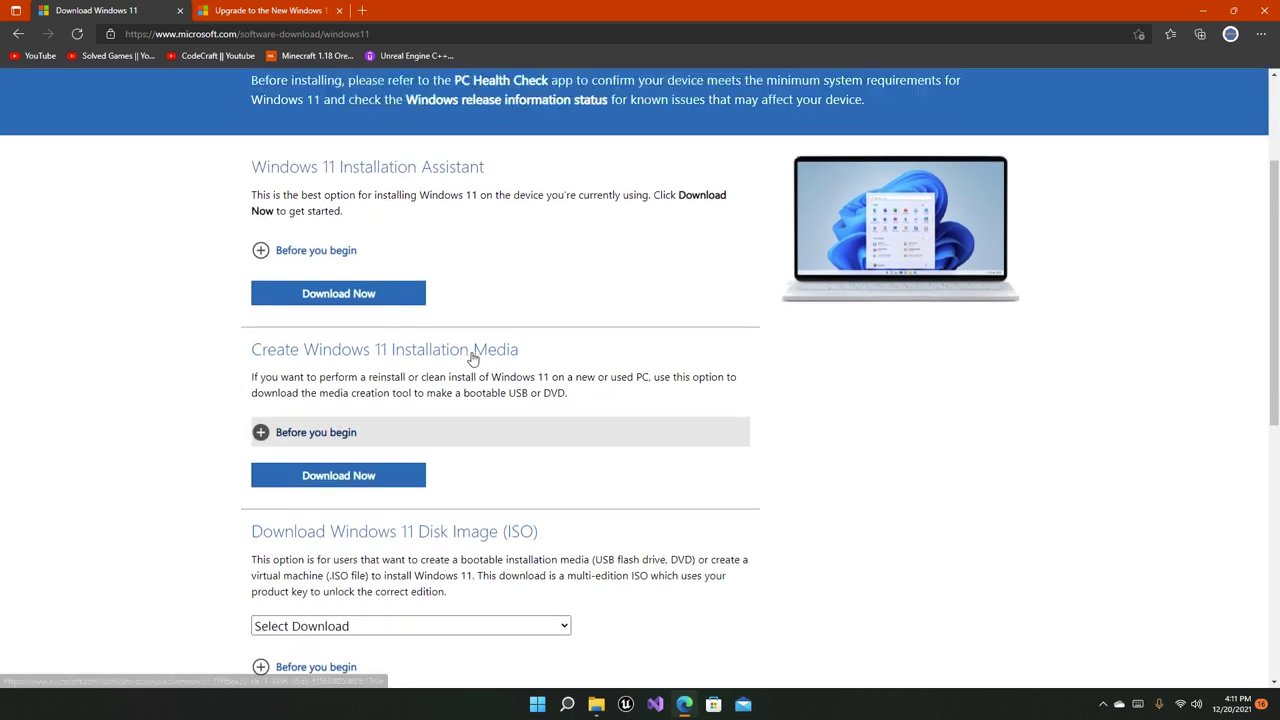
{"action": "scroll", "coordinate": [440, 352], "scroll_direction": "down", "scroll_amount": 1}
{"action": "scroll", "coordinate": [466, 351], "scroll_direction": "up", "scroll_amount": 3}
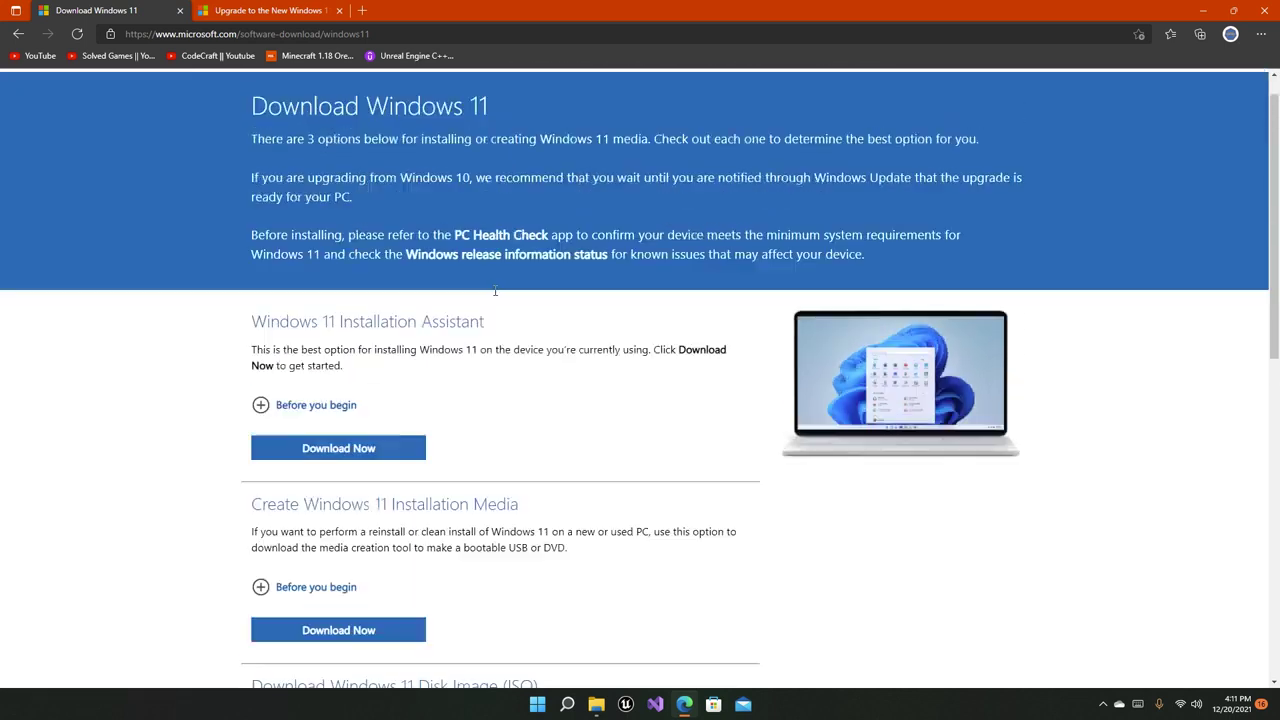
{"action": "left_click_drag", "start_coordinate": [822, 268], "coordinate": [960, 267]}
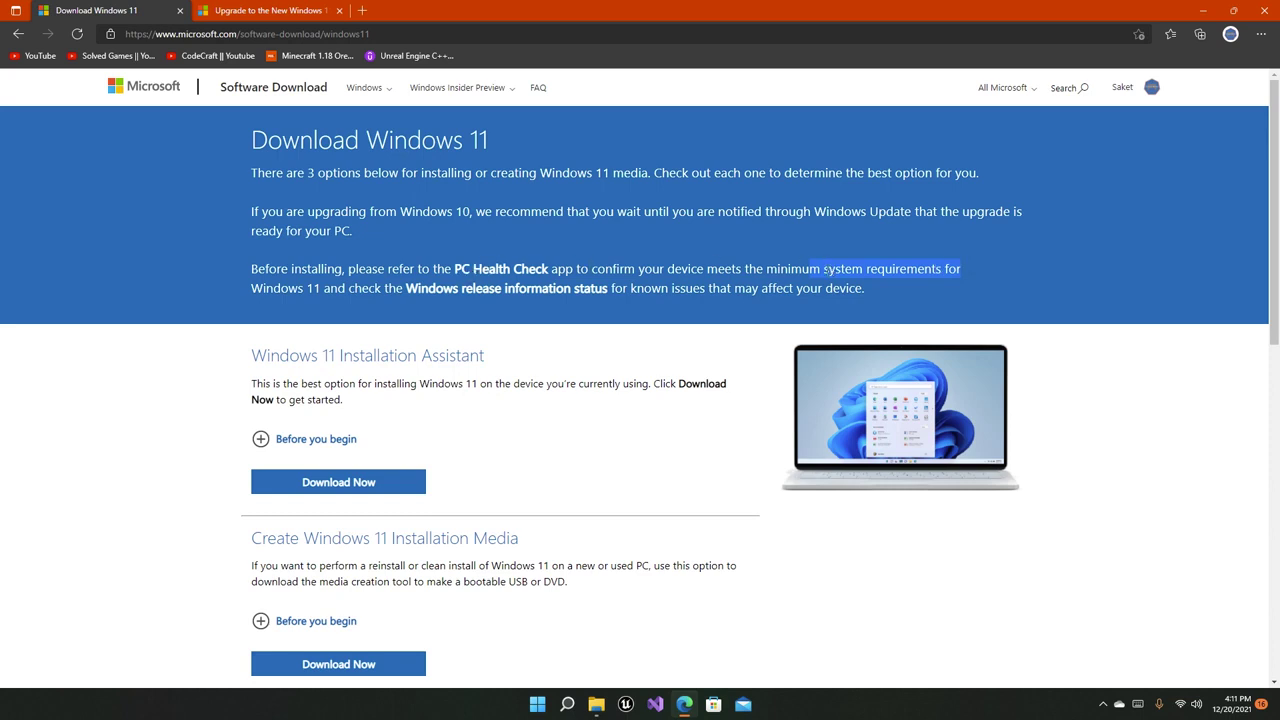
{"action": "left_click", "coordinate": [843, 266]}
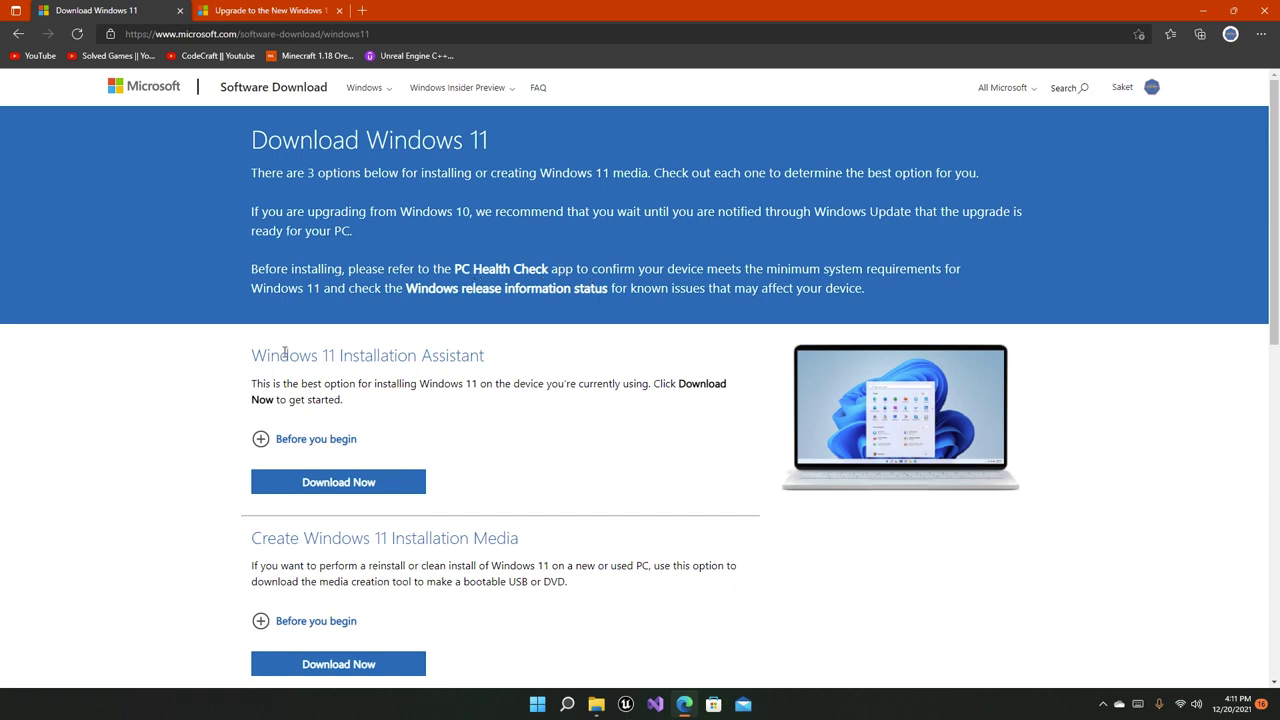
{"action": "scroll", "coordinate": [455, 416], "scroll_direction": "down", "scroll_amount": 3}
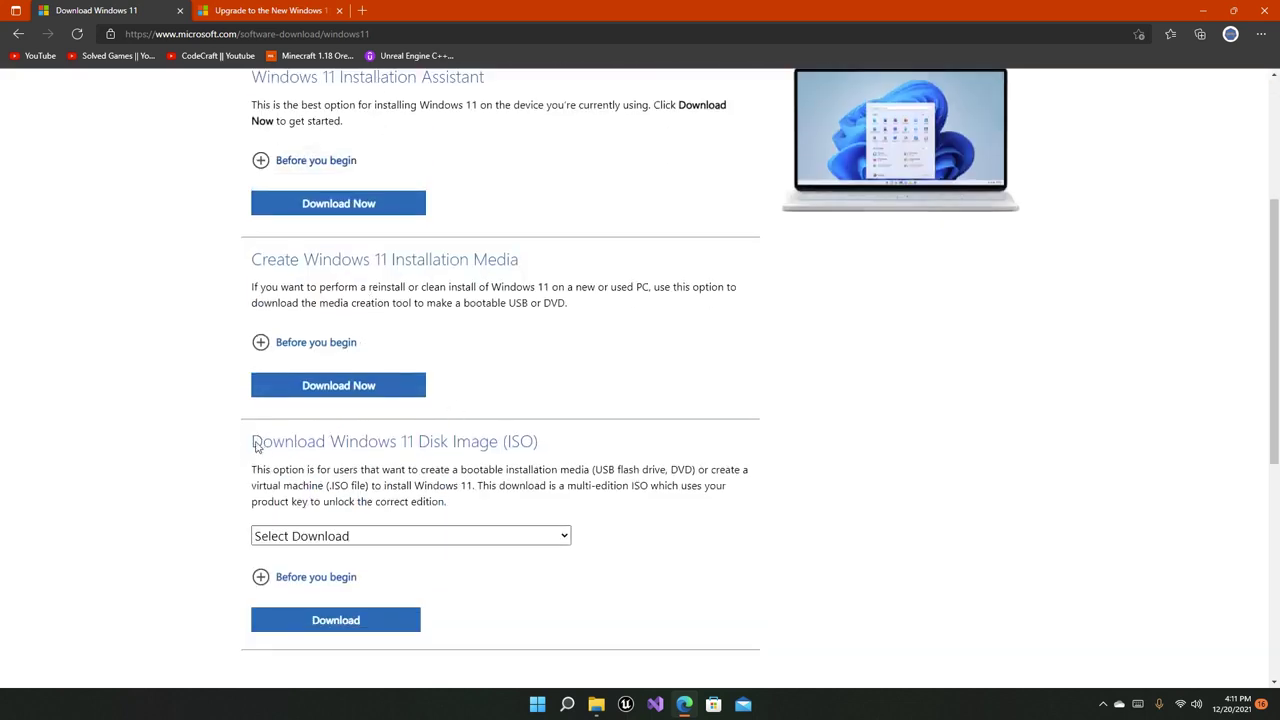
{"action": "scroll", "coordinate": [600, 440], "scroll_direction": "up", "scroll_amount": 1}
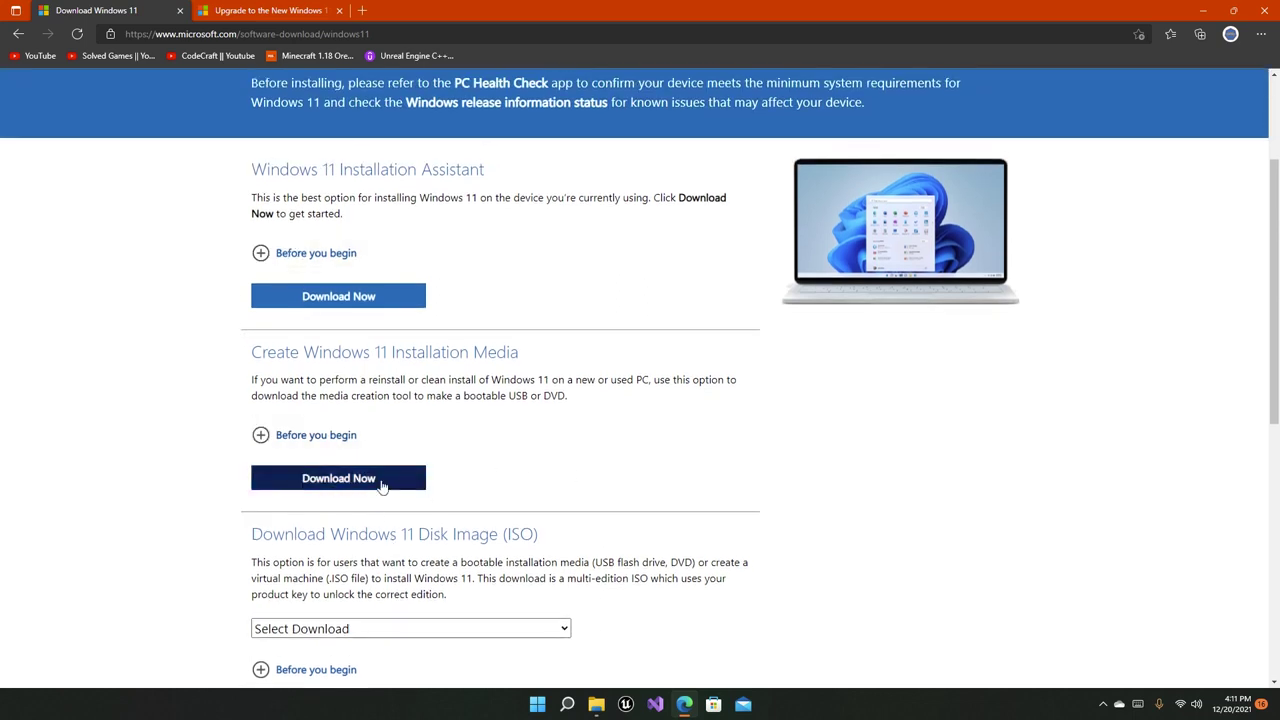
{"action": "scroll", "coordinate": [337, 534], "scroll_direction": "up", "scroll_amount": 1}
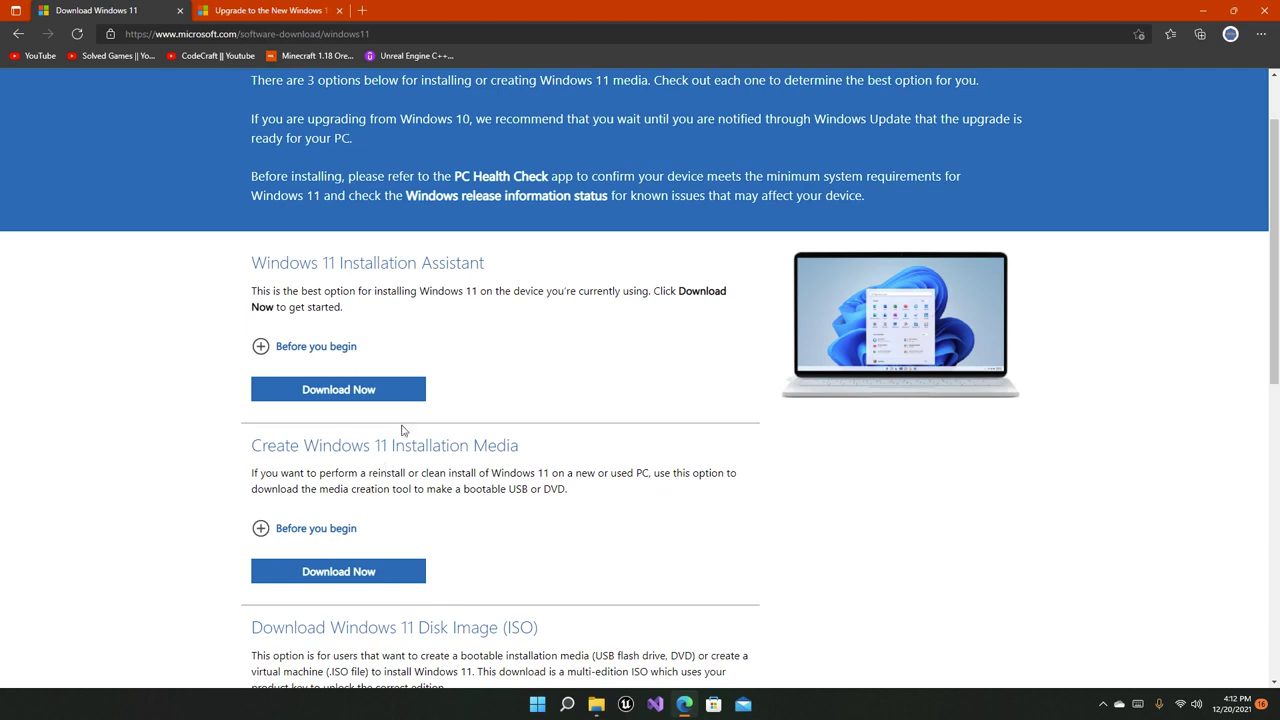
{"action": "scroll", "coordinate": [400, 390], "scroll_direction": "up", "scroll_amount": 1}
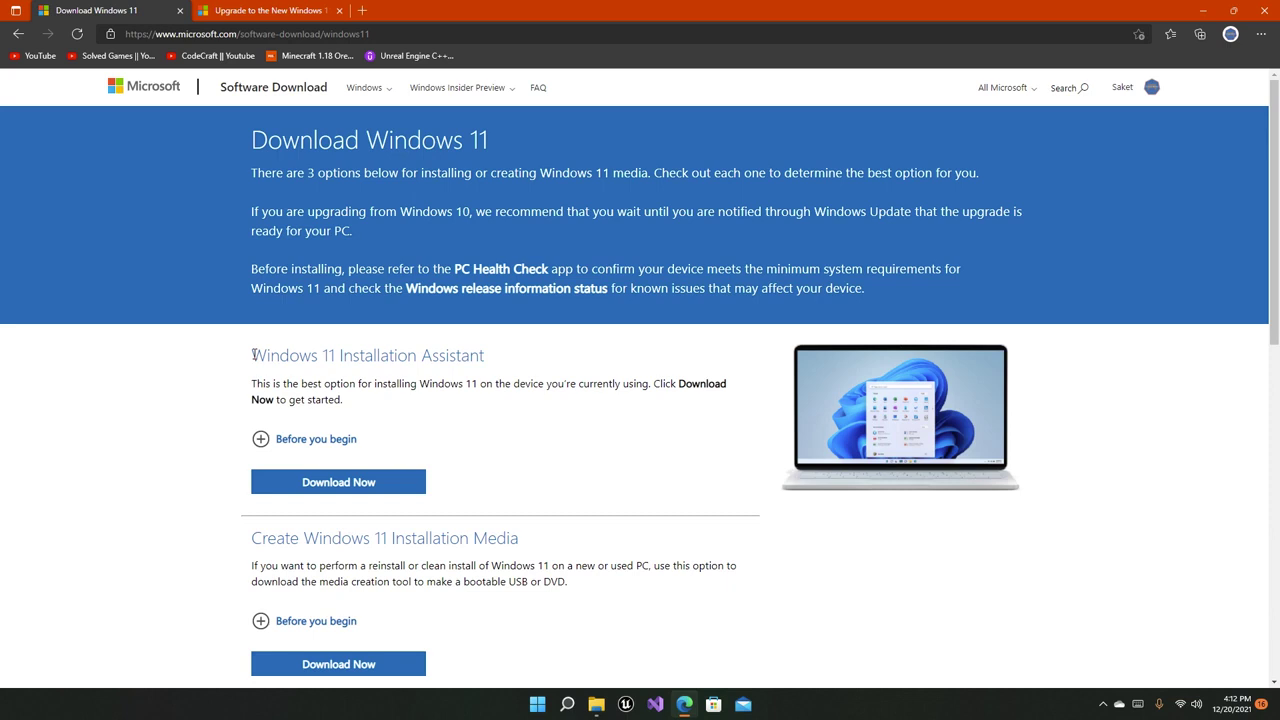
{"action": "left_click_drag", "start_coordinate": [254, 354], "coordinate": [560, 357]}
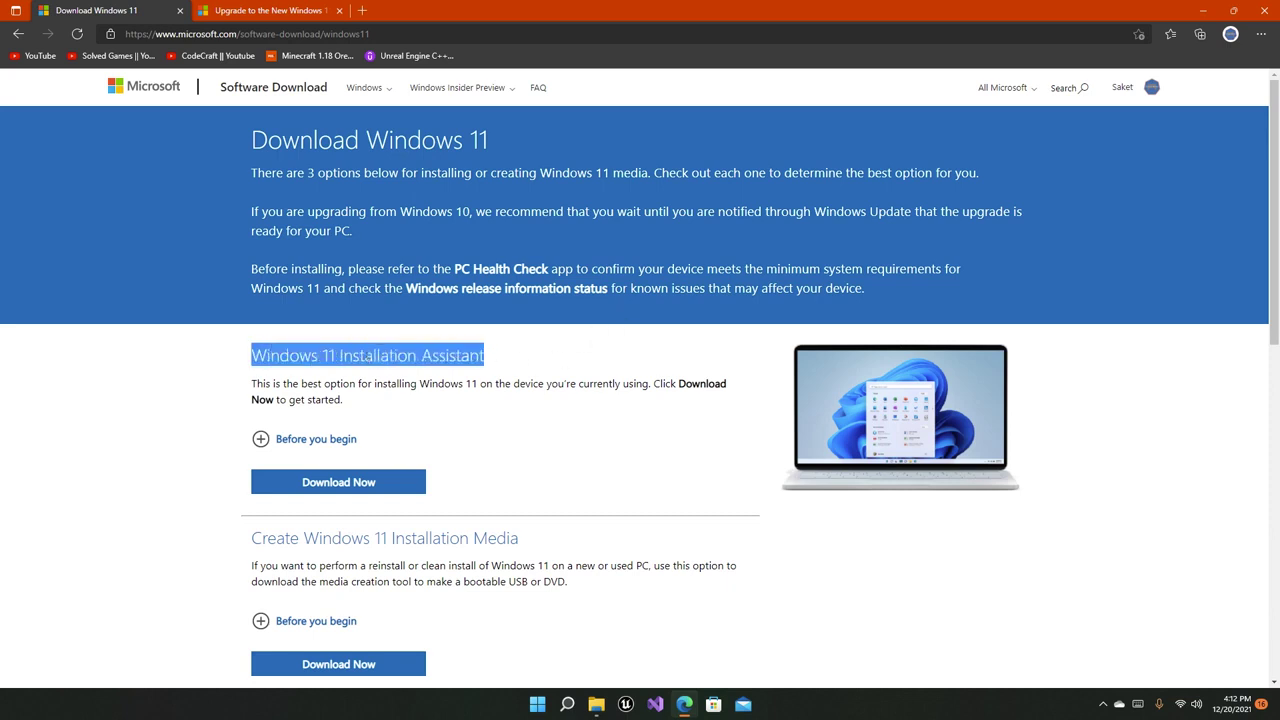
{"action": "left_click", "coordinate": [368, 356]}
{"action": "scroll", "coordinate": [363, 337], "scroll_direction": "down", "scroll_amount": 1}
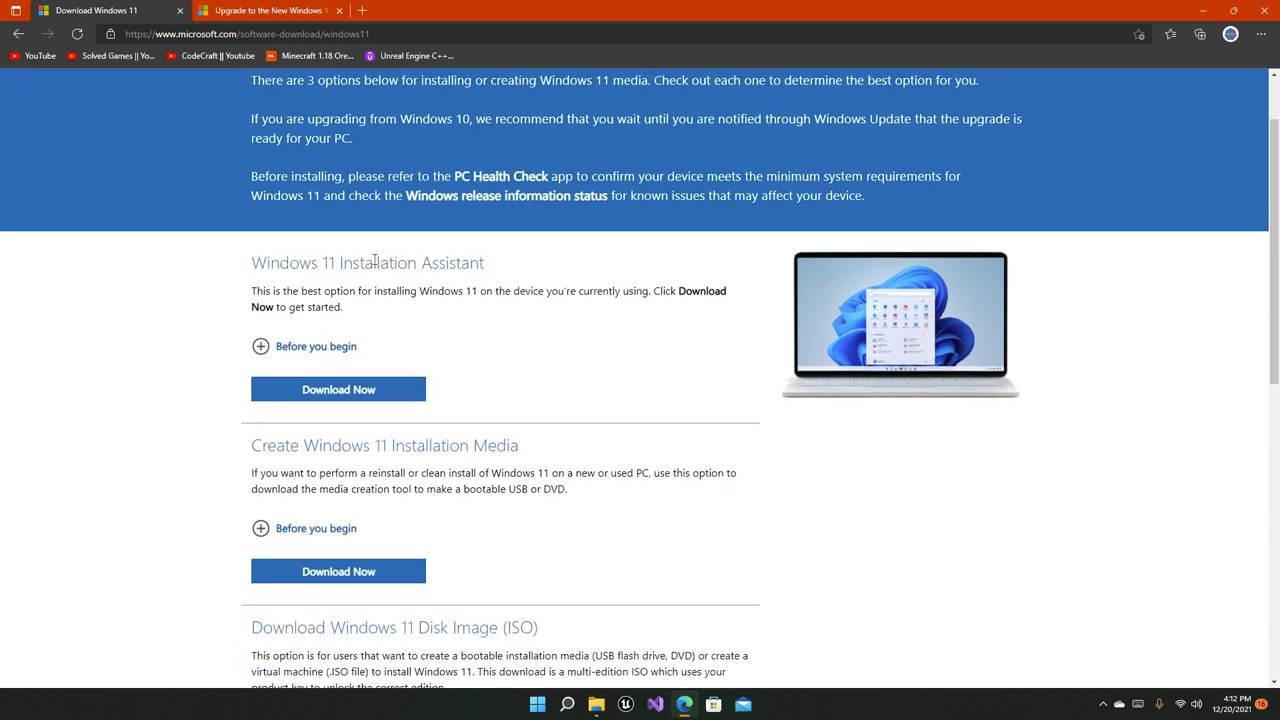
{"action": "scroll", "coordinate": [427, 406], "scroll_direction": "down", "scroll_amount": 4}
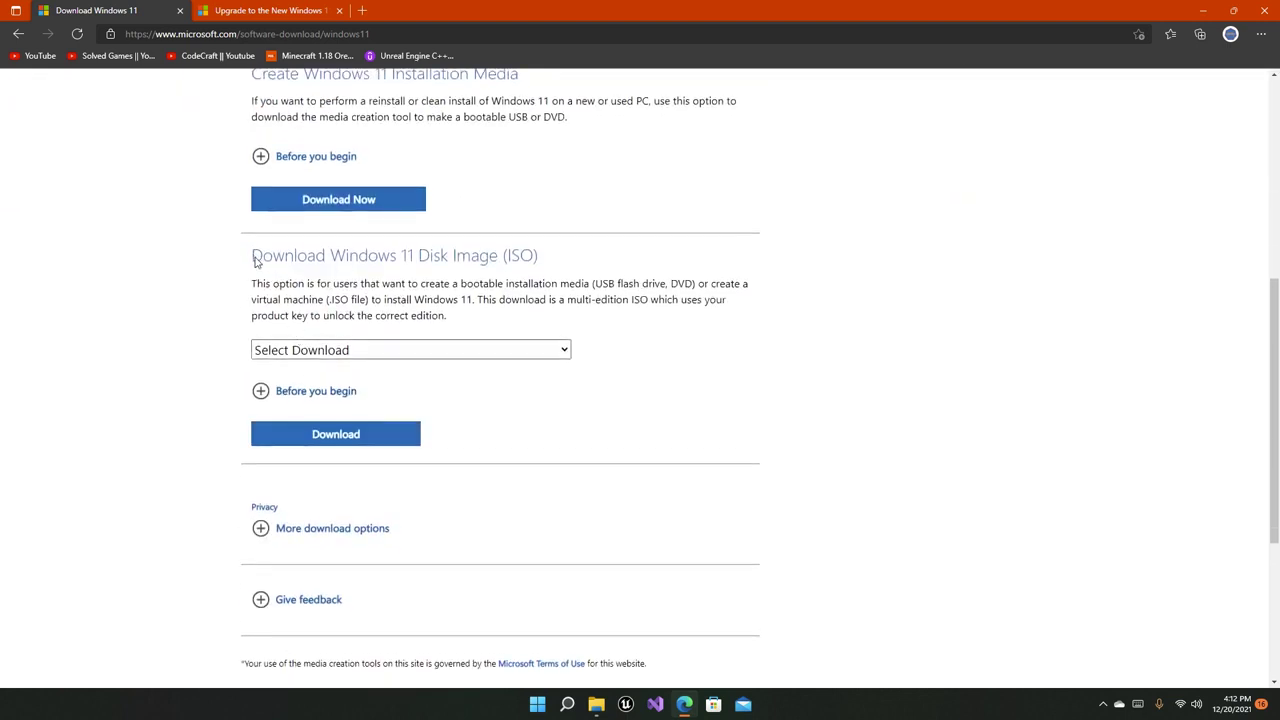
{"action": "scroll", "coordinate": [255, 261], "scroll_direction": "up", "scroll_amount": 4}
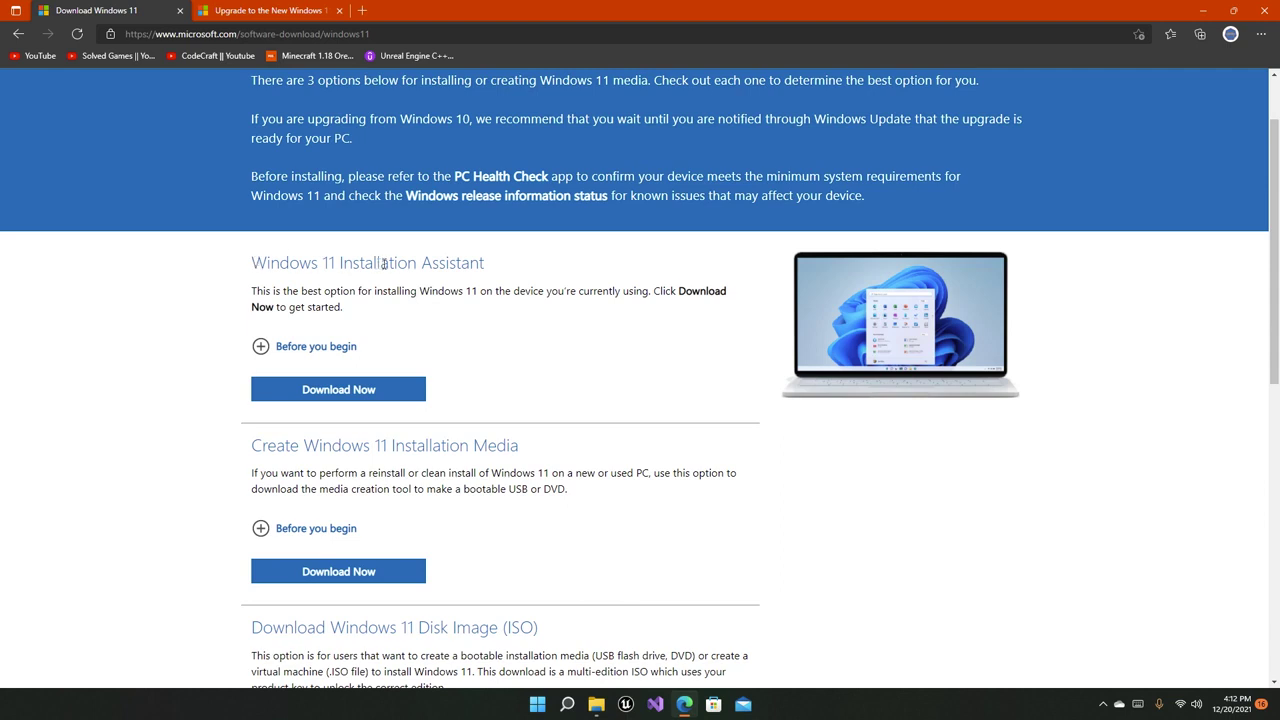
{"action": "left_click", "coordinate": [412, 392]}
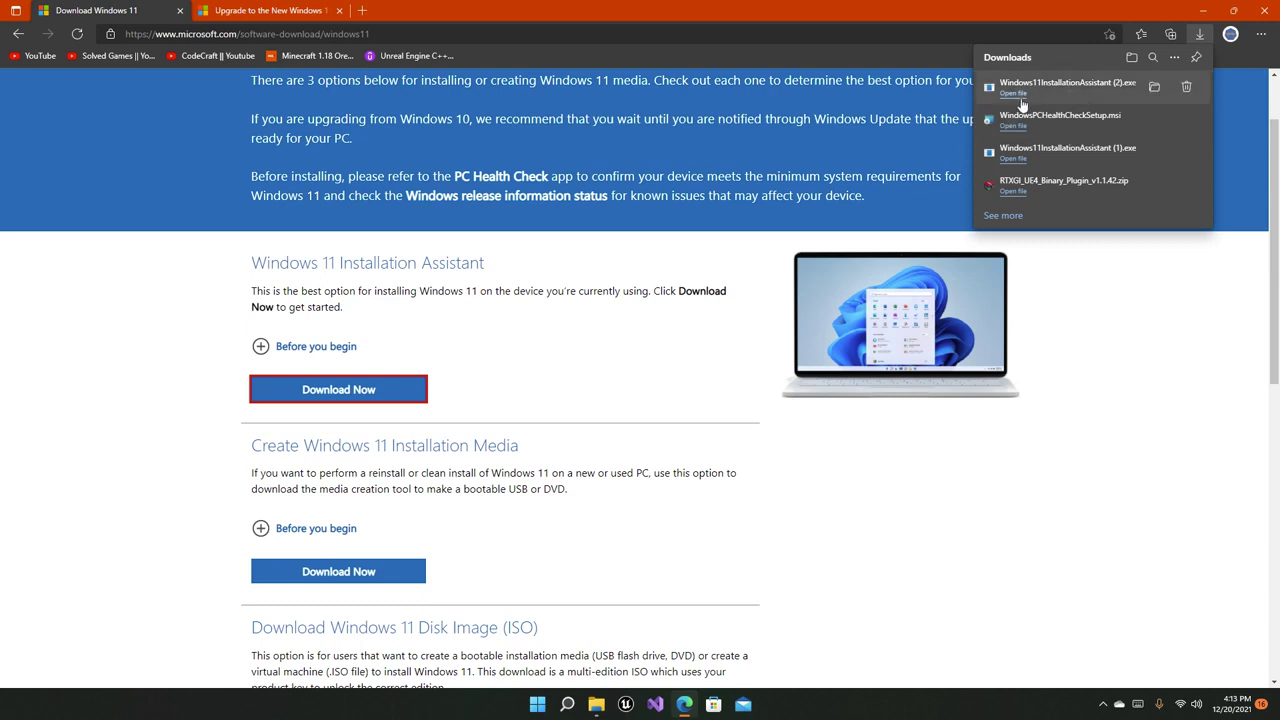
Close the Downloads flyout and scroll down to the Windows 11 Disk Image (ISO) section
{"action": "left_click", "coordinate": [608, 463]}
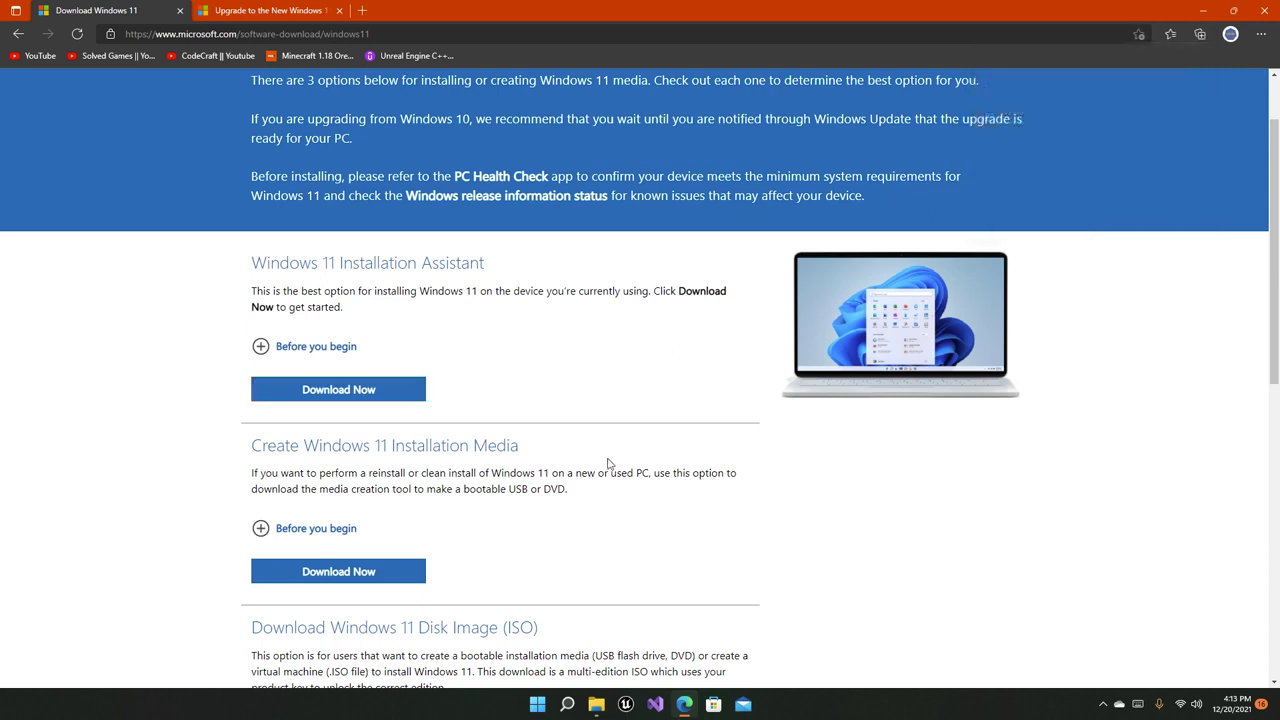
{"action": "scroll", "coordinate": [566, 389], "scroll_direction": "down", "scroll_amount": 3}
Select Windows 11 as the disk image edition and request its download
{"action": "scroll", "coordinate": [500, 370], "scroll_direction": "down", "scroll_amount": 2}
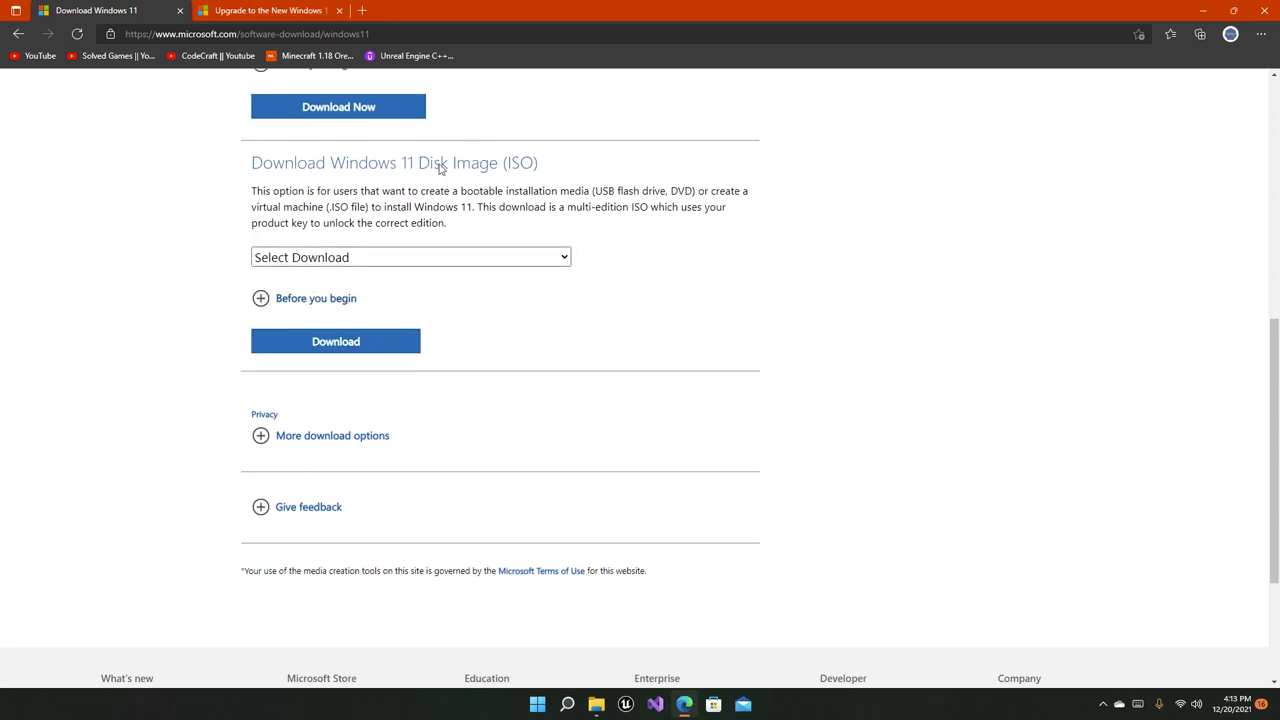
{"action": "left_click", "coordinate": [343, 258]}
{"action": "left_click", "coordinate": [340, 243]}
{"action": "scroll", "coordinate": [340, 240], "scroll_direction": "up", "scroll_amount": 2}
{"action": "scroll", "coordinate": [492, 350], "scroll_direction": "down", "scroll_amount": 1}
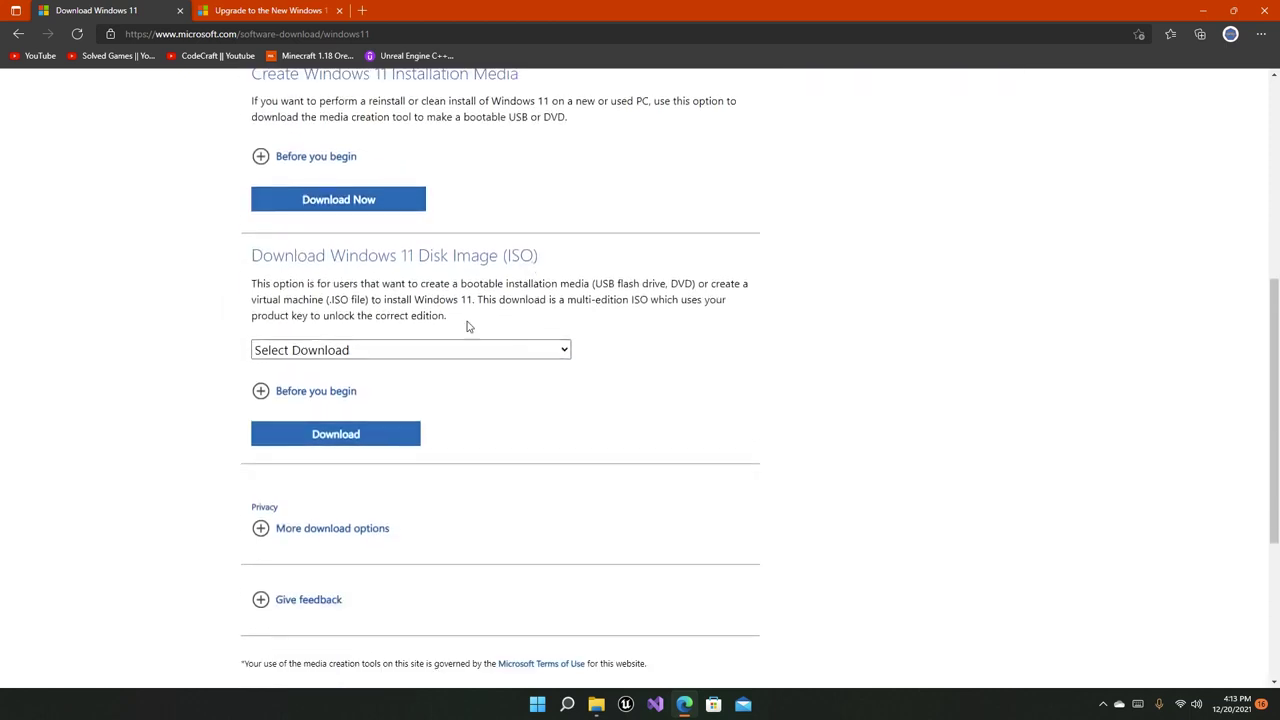
{"action": "left_click", "coordinate": [355, 349]}
{"action": "left_click", "coordinate": [331, 340]}
{"action": "scroll", "coordinate": [406, 286], "scroll_direction": "down", "scroll_amount": 2}
{"action": "scroll", "coordinate": [380, 229], "scroll_direction": "up", "scroll_amount": 2}
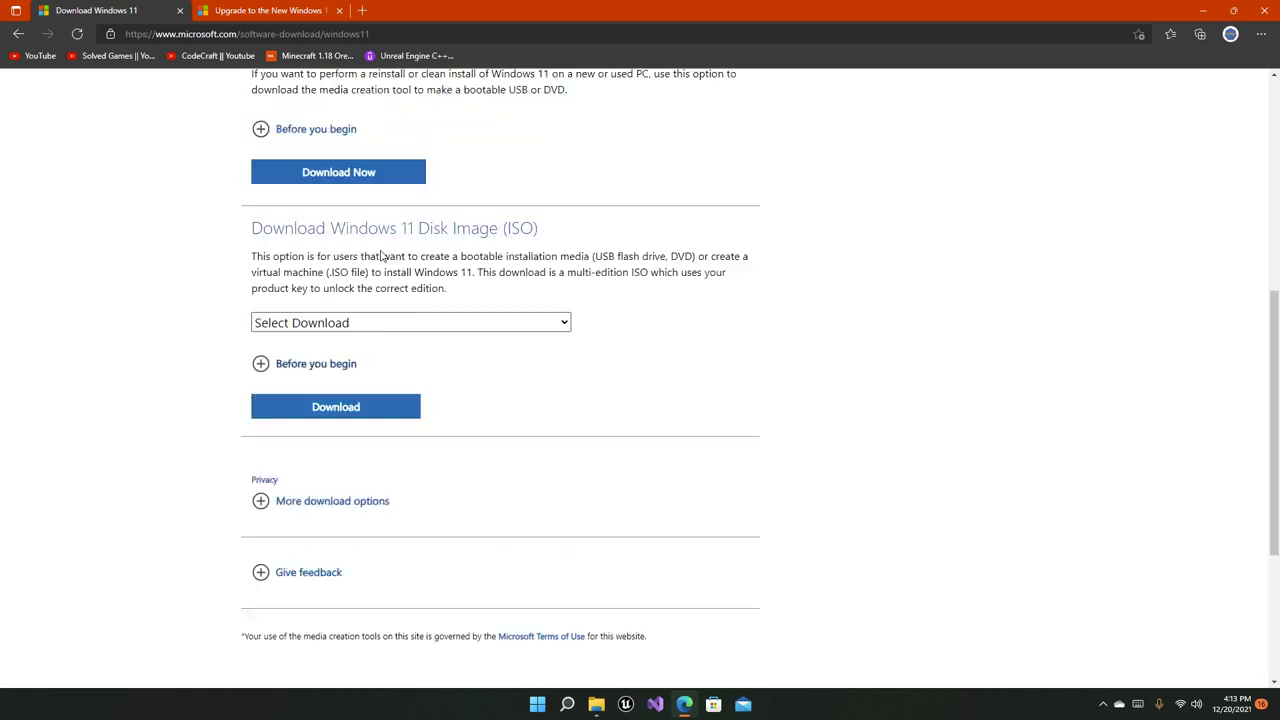
{"action": "left_click", "coordinate": [371, 355]}
{"action": "left_click", "coordinate": [338, 390]}
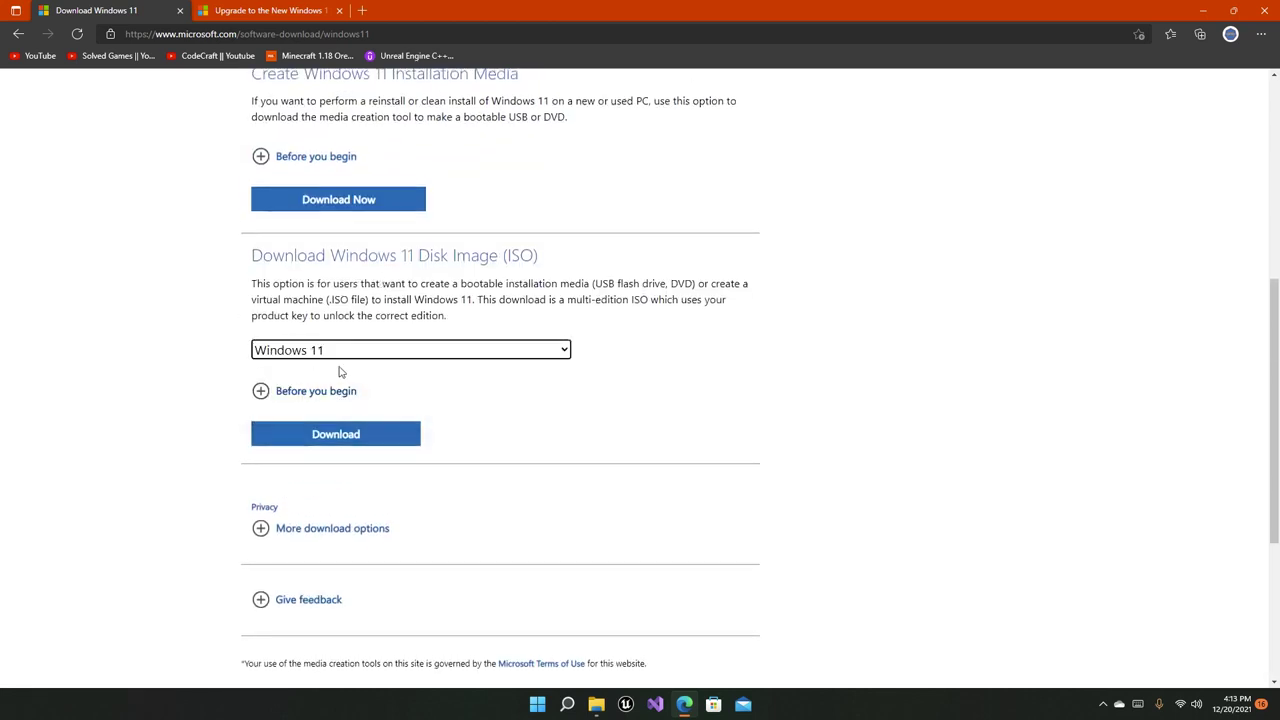
{"action": "scroll", "coordinate": [306, 420], "scroll_direction": "down", "scroll_amount": 1}
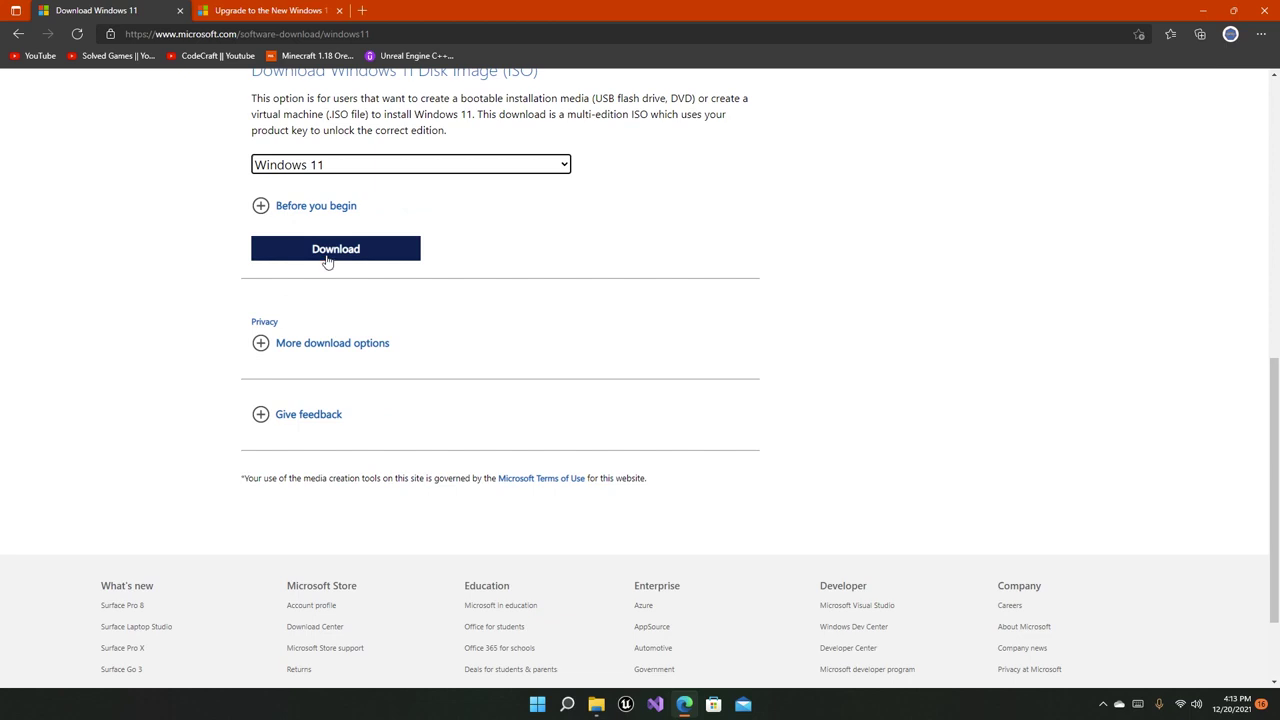
{"action": "left_click", "coordinate": [329, 258]}
Choose English as the product language and confirm it
{"action": "scroll", "coordinate": [326, 260], "scroll_direction": "down", "scroll_amount": 1}
{"action": "scroll", "coordinate": [335, 340], "scroll_direction": "down", "scroll_amount": 1}
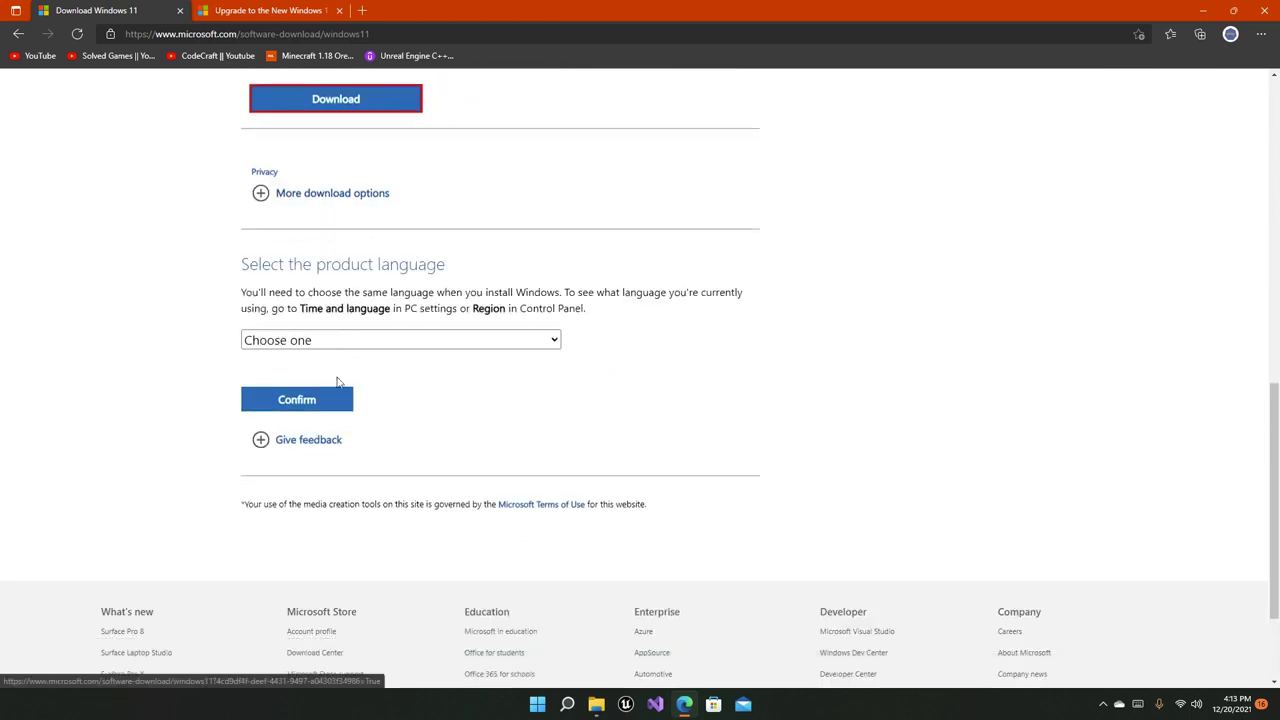
{"action": "left_click", "coordinate": [337, 314]}
{"action": "scroll", "coordinate": [332, 450], "scroll_direction": "down", "scroll_amount": 4}
{"action": "scroll", "coordinate": [333, 445], "scroll_direction": "up", "scroll_amount": 1}
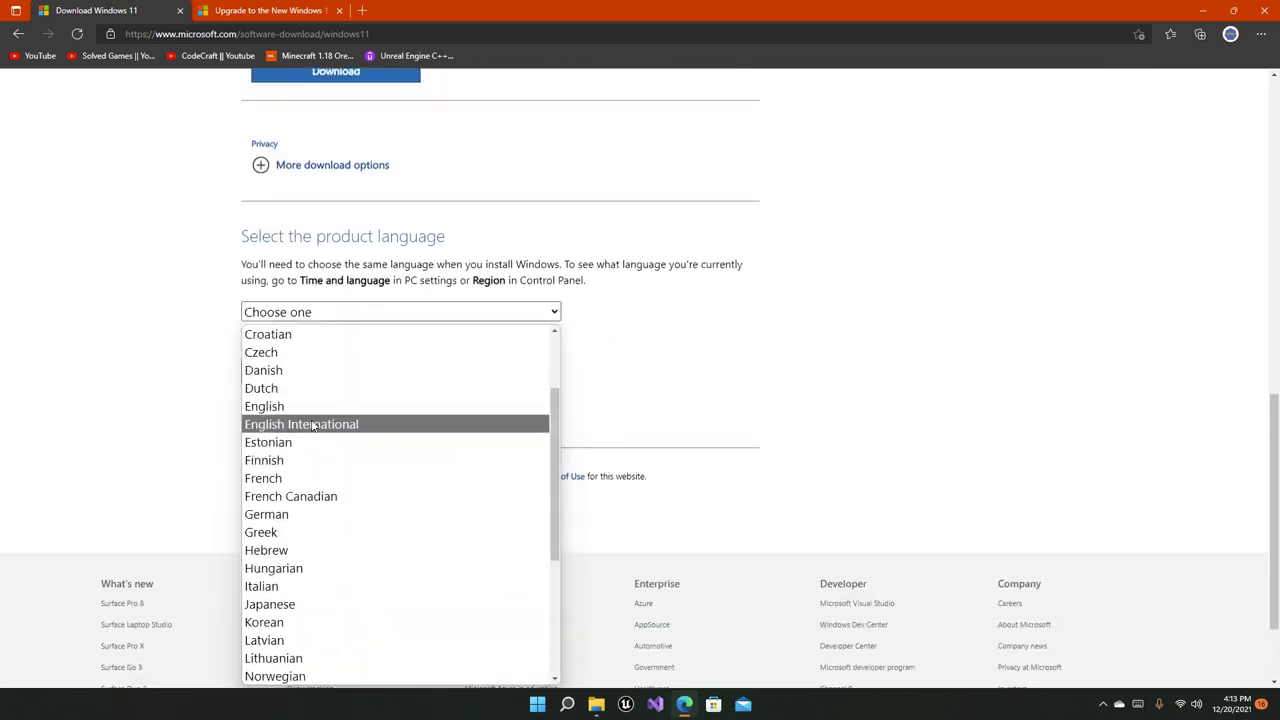
{"action": "left_click", "coordinate": [300, 403]}
{"action": "left_click", "coordinate": [322, 373]}
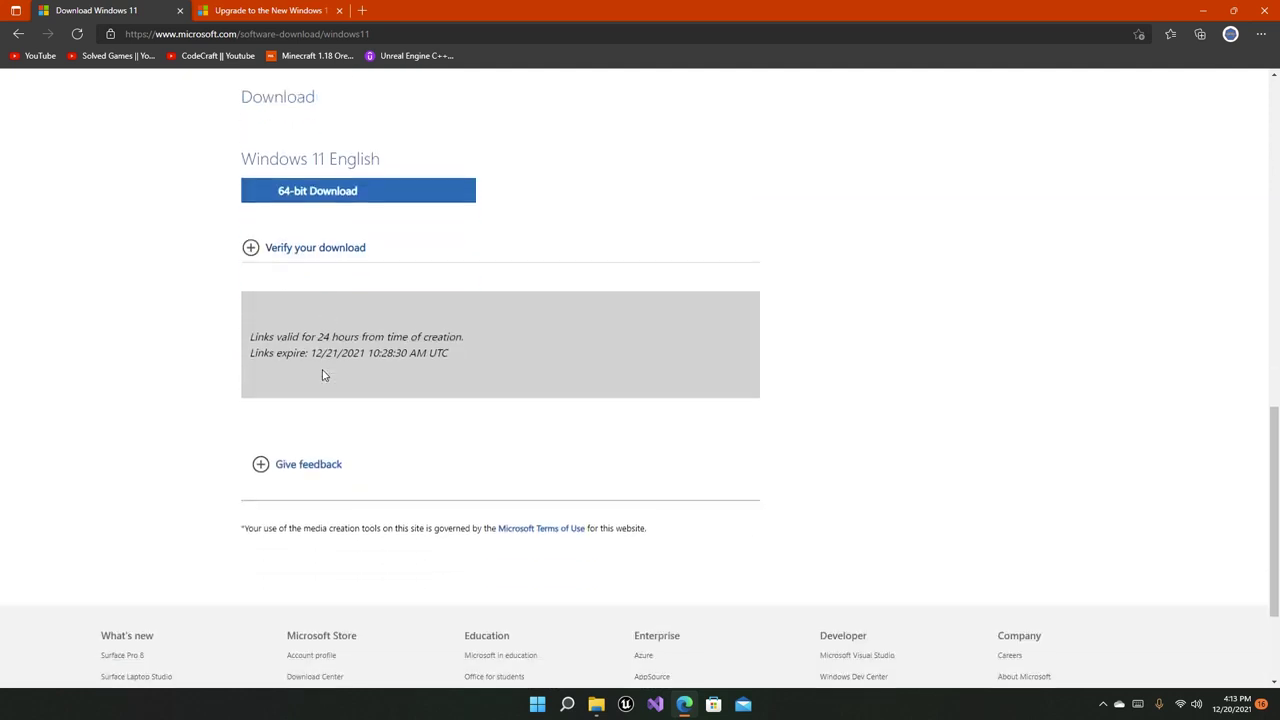
Download the 64-bit Windows 11 English ISO, Win11_English_x64v1.iso, then close the Downloads flyout
{"action": "scroll", "coordinate": [303, 402], "scroll_direction": "up", "scroll_amount": 1}
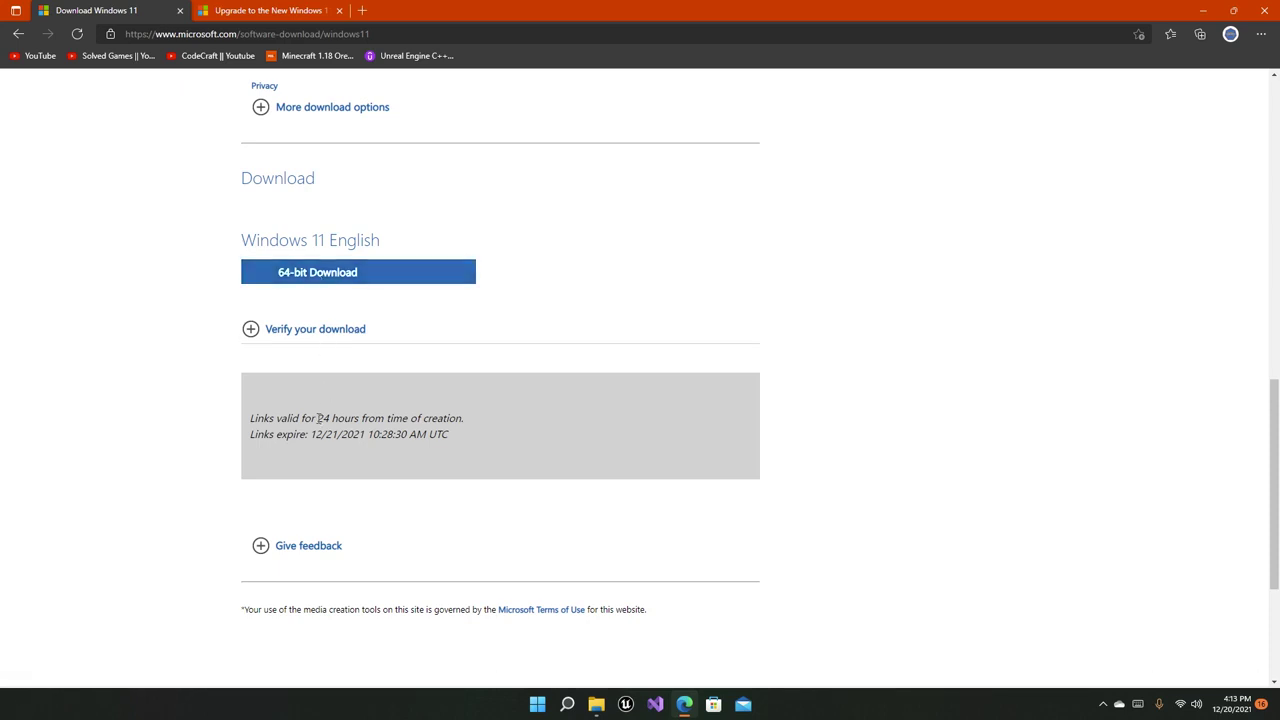
{"action": "left_click_drag", "start_coordinate": [317, 418], "coordinate": [506, 420]}
{"action": "left_click", "coordinate": [411, 425]}
{"action": "scroll", "coordinate": [355, 360], "scroll_direction": "up", "scroll_amount": 2}
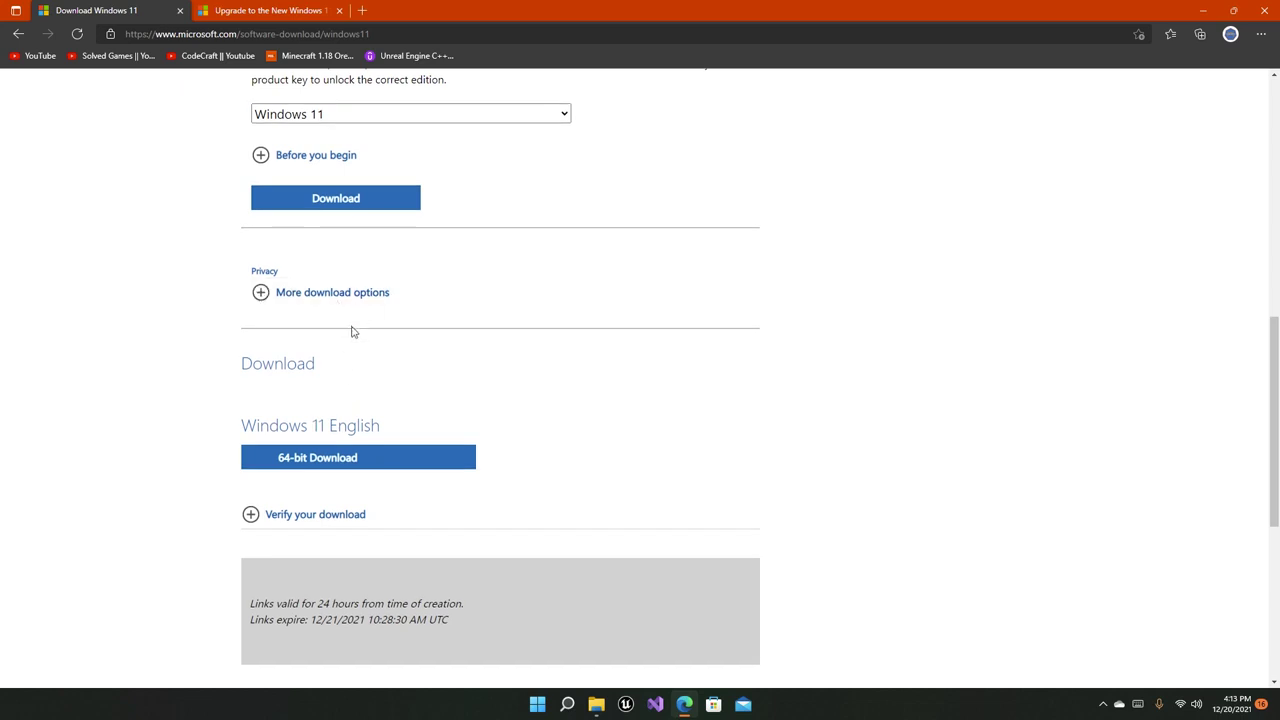
{"action": "scroll", "coordinate": [352, 331], "scroll_direction": "down", "scroll_amount": 2}
{"action": "scroll", "coordinate": [422, 424], "scroll_direction": "up", "scroll_amount": 2}
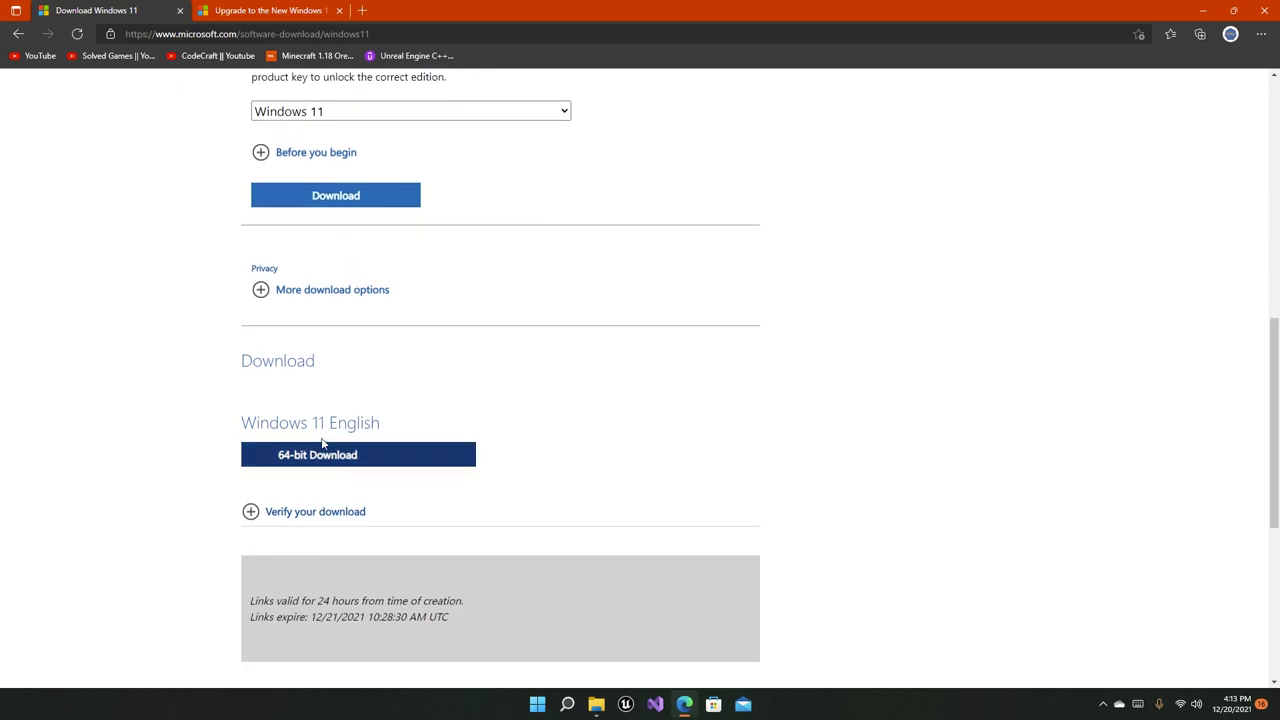
{"action": "left_click", "coordinate": [277, 460]}
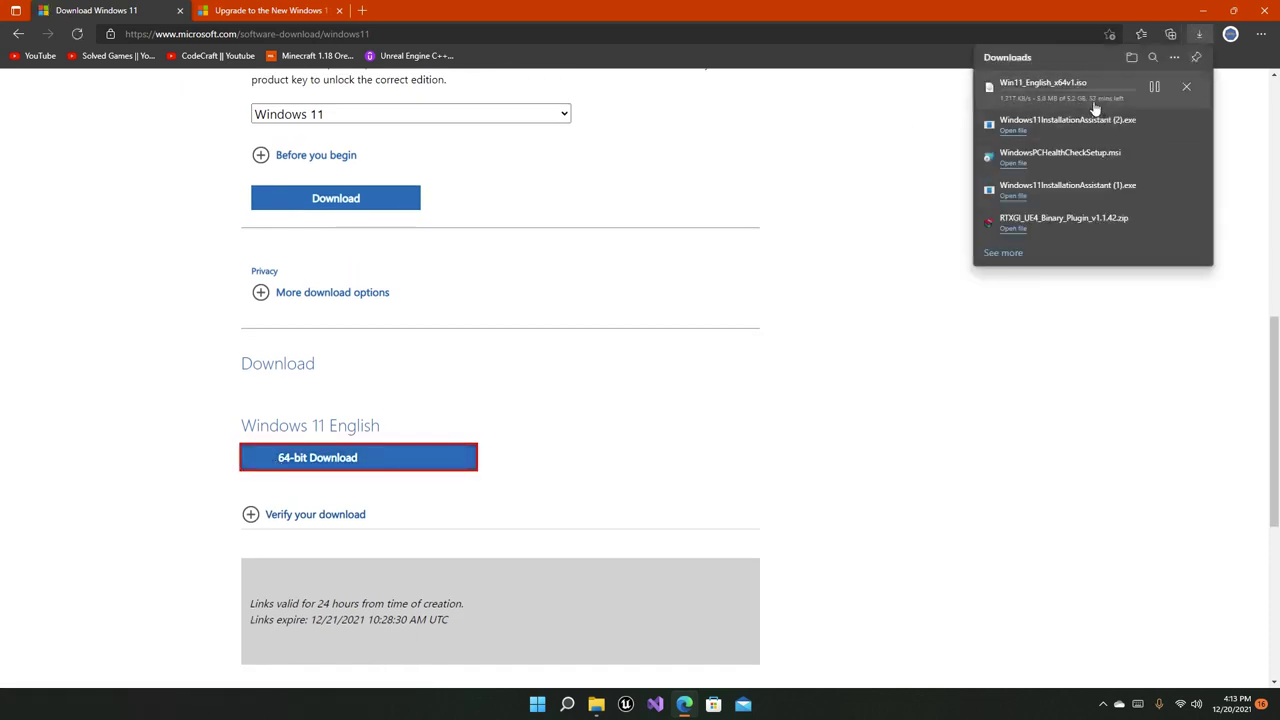
{"action": "left_click", "coordinate": [1186, 92]}
{"action": "left_click", "coordinate": [906, 327]}
{"action": "scroll", "coordinate": [863, 343], "scroll_direction": "up", "scroll_amount": 7}
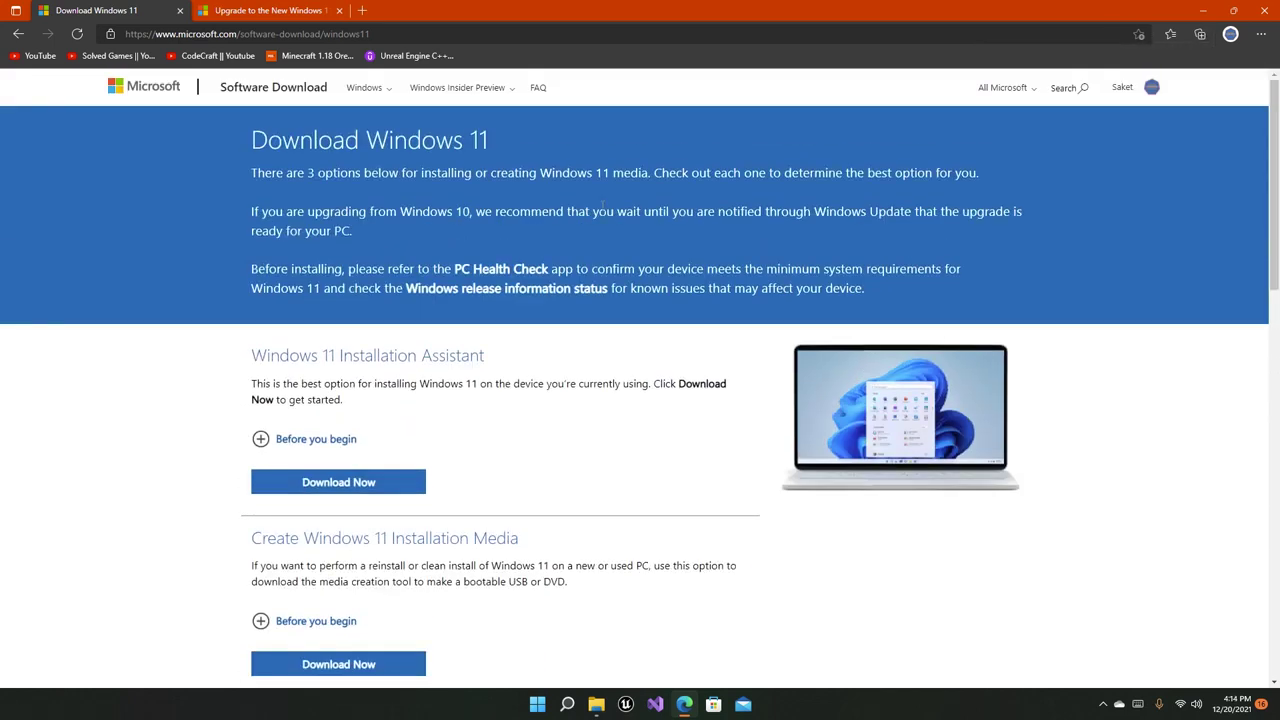